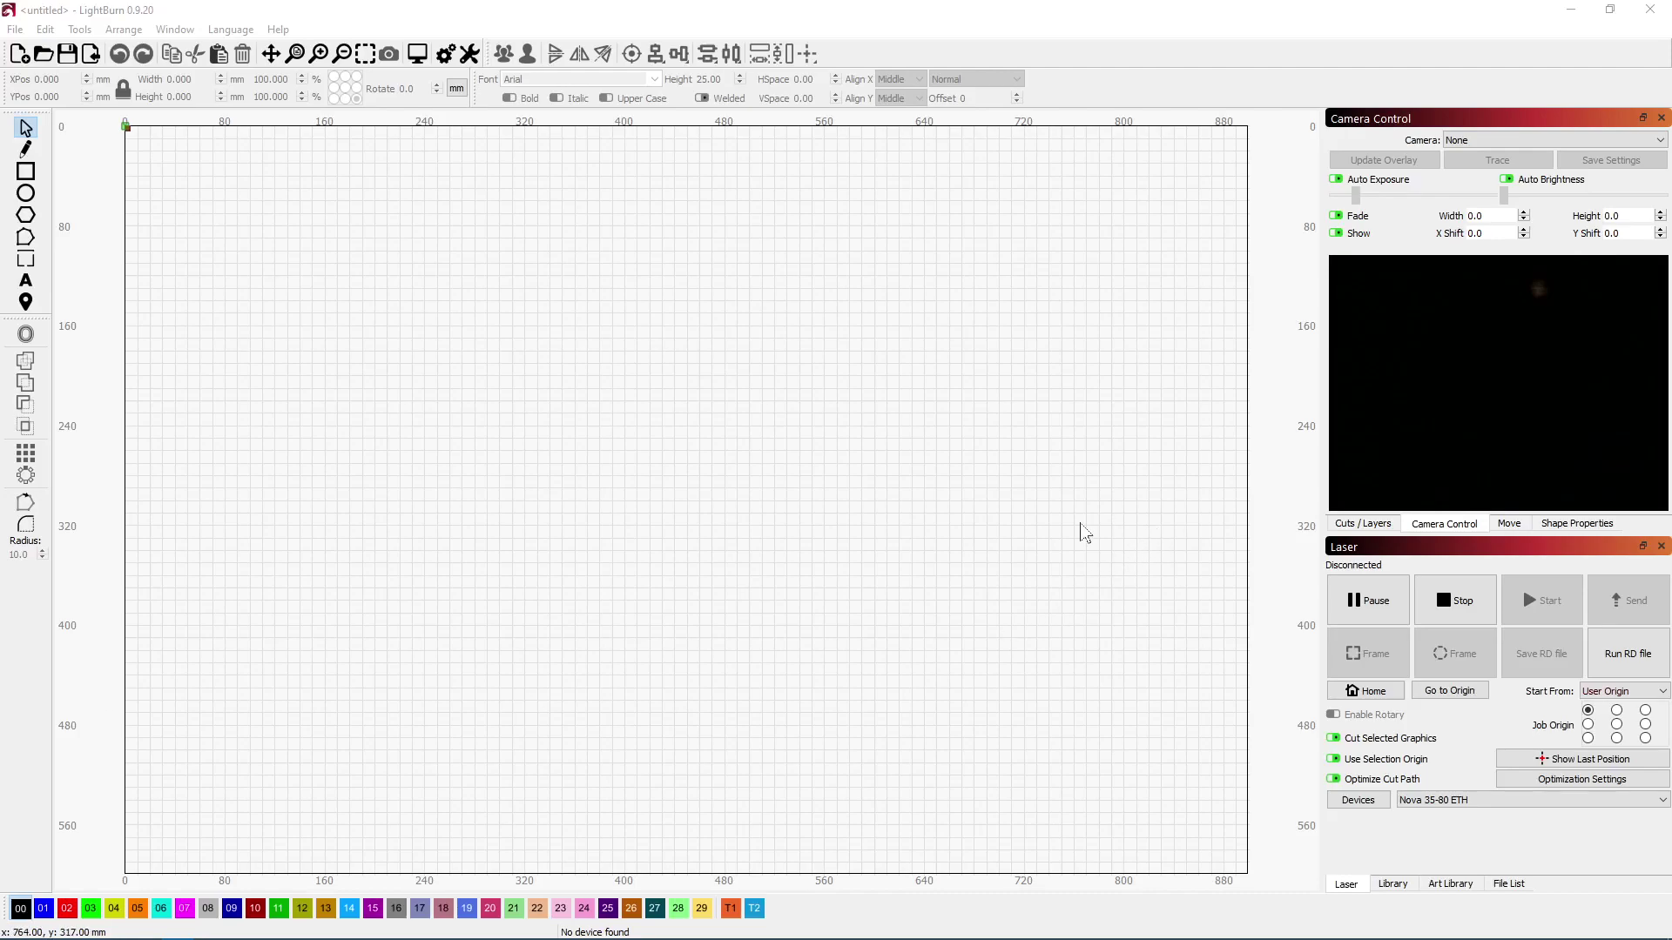
# Bring up the camera options menu in the Camera Control preview, with lens and alignment calibration listed
pyautogui.rightClick(1441, 378)
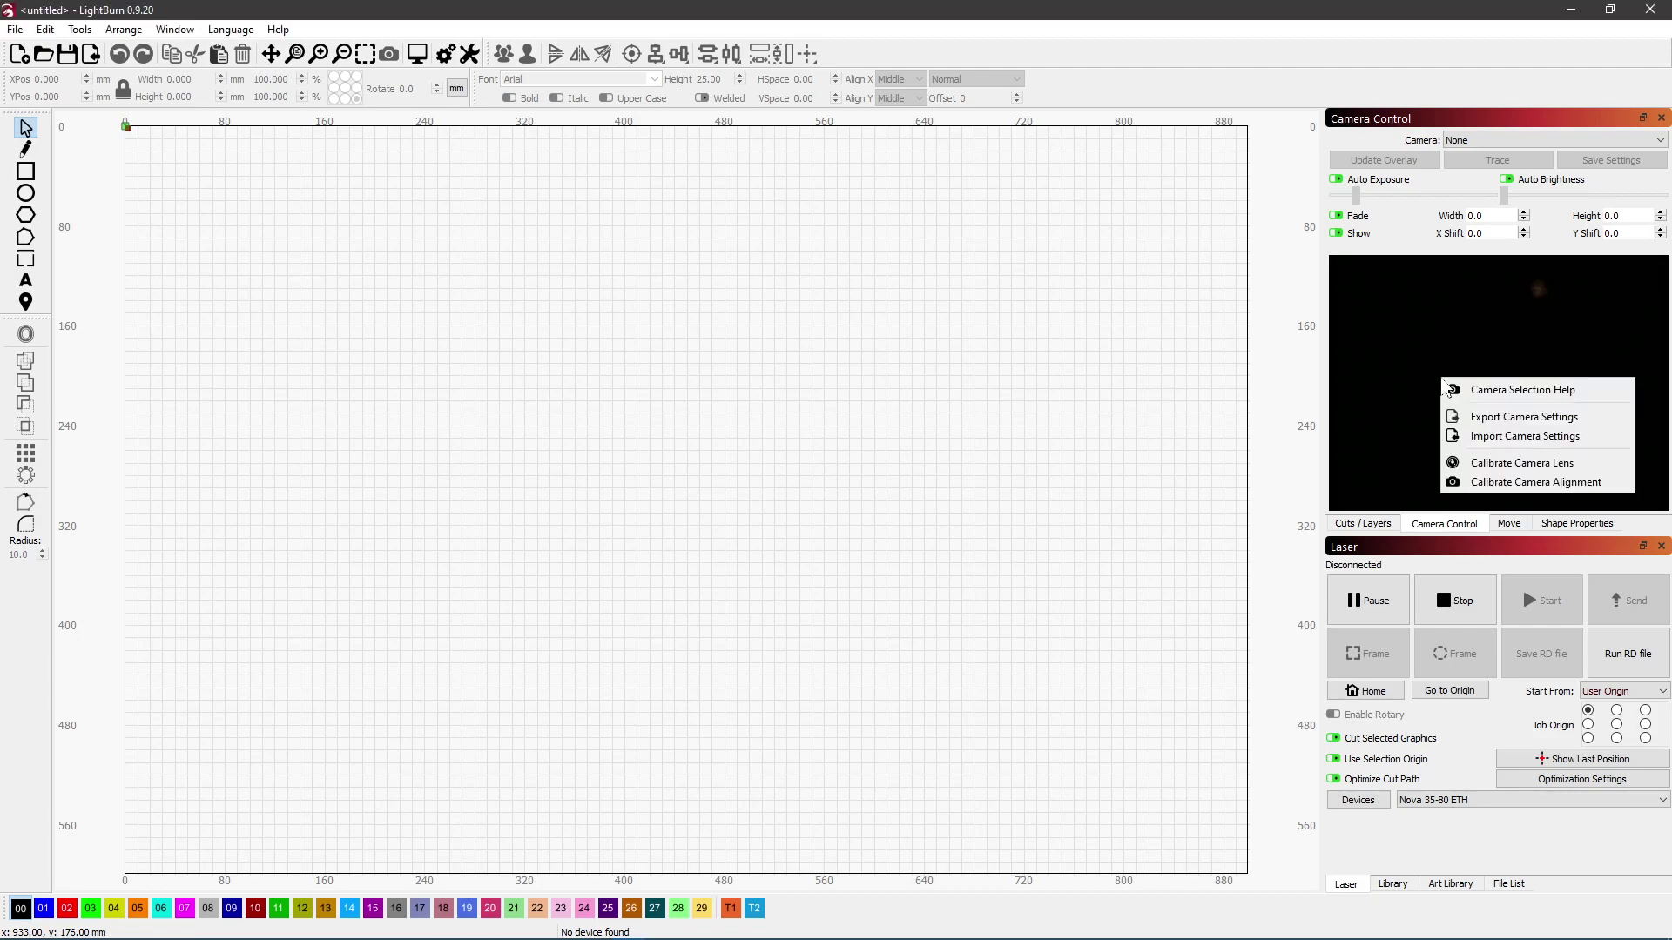
pyautogui.click(1503, 464)
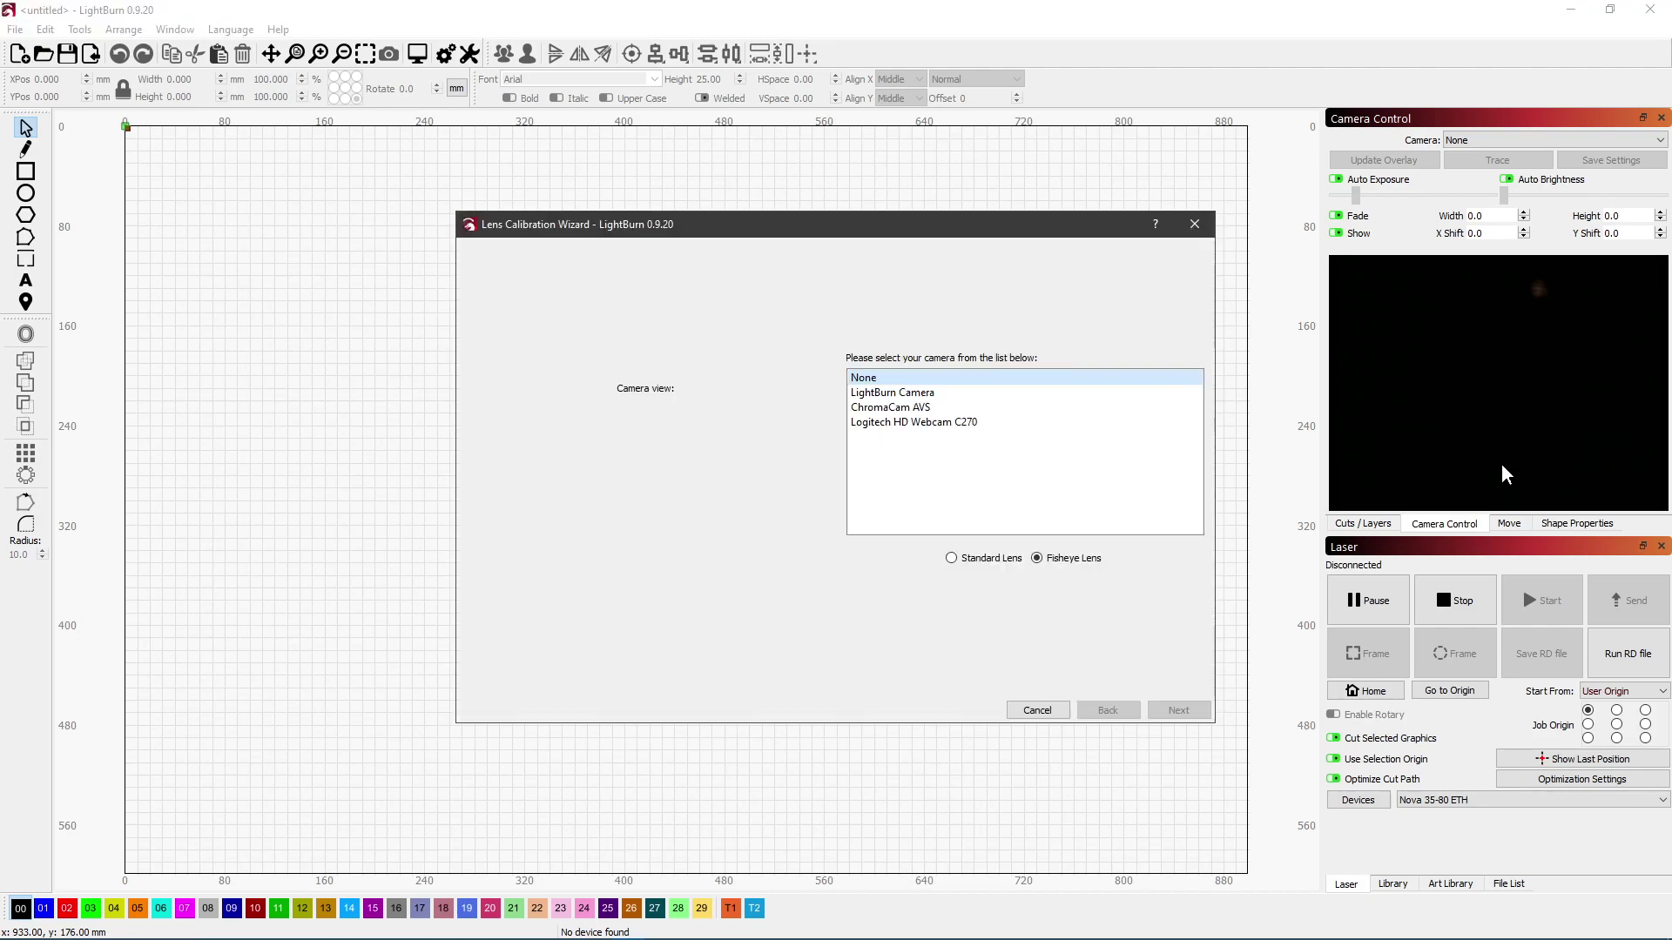
pyautogui.click(916, 393)
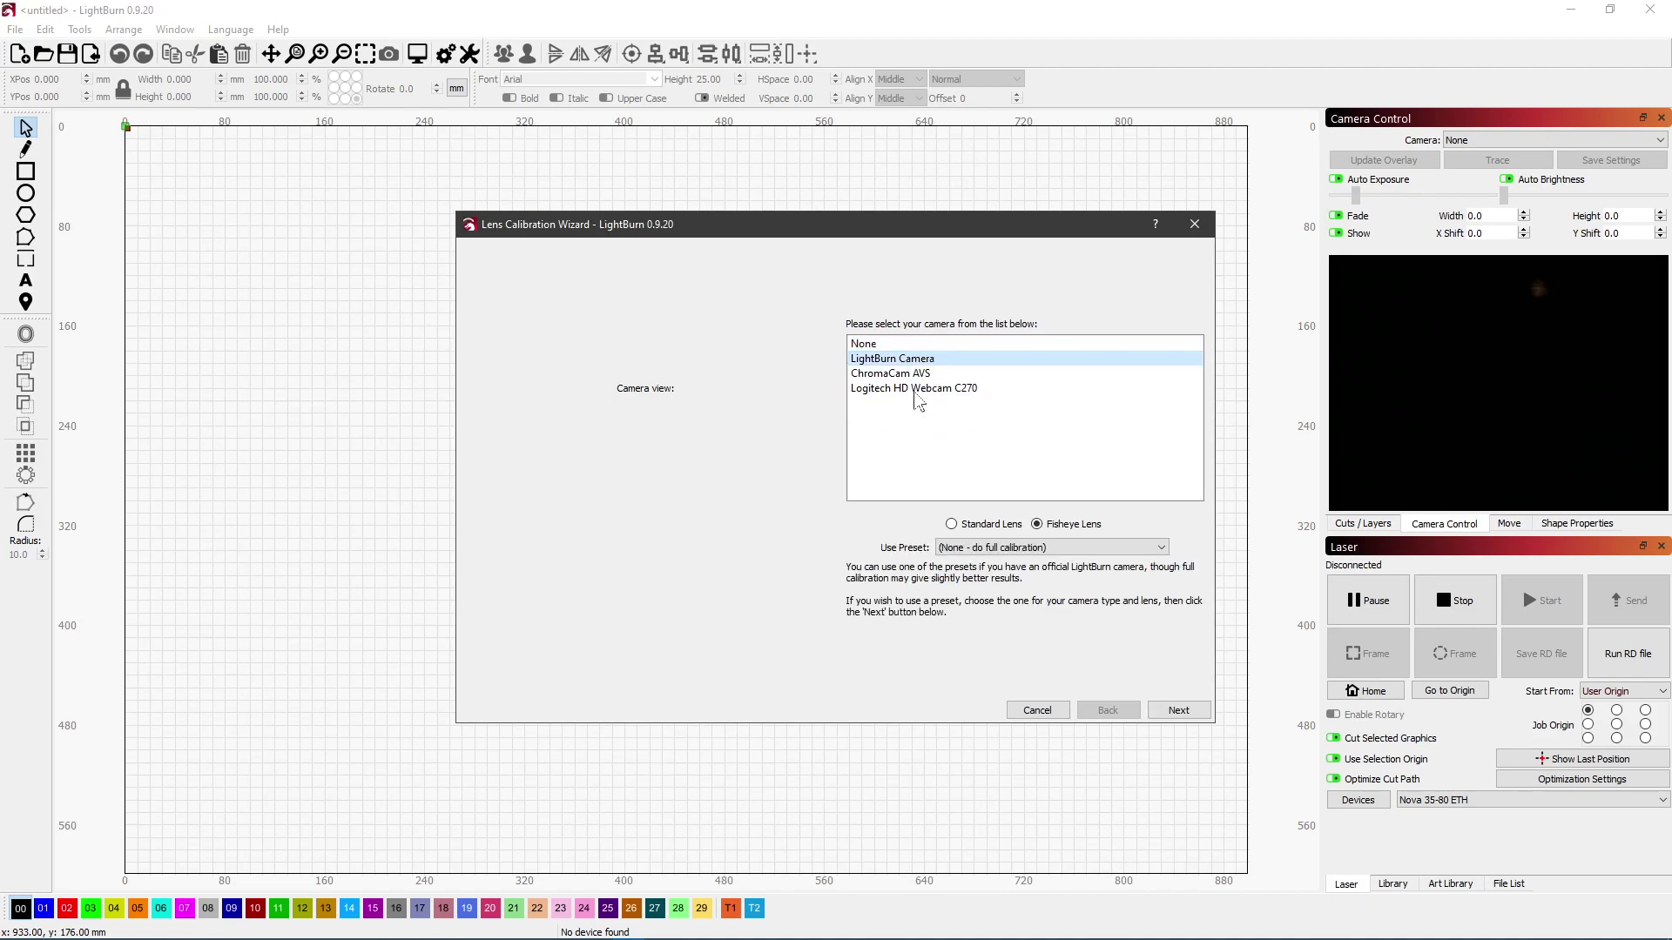
pyautogui.click(951, 523)
pyautogui.click(990, 549)
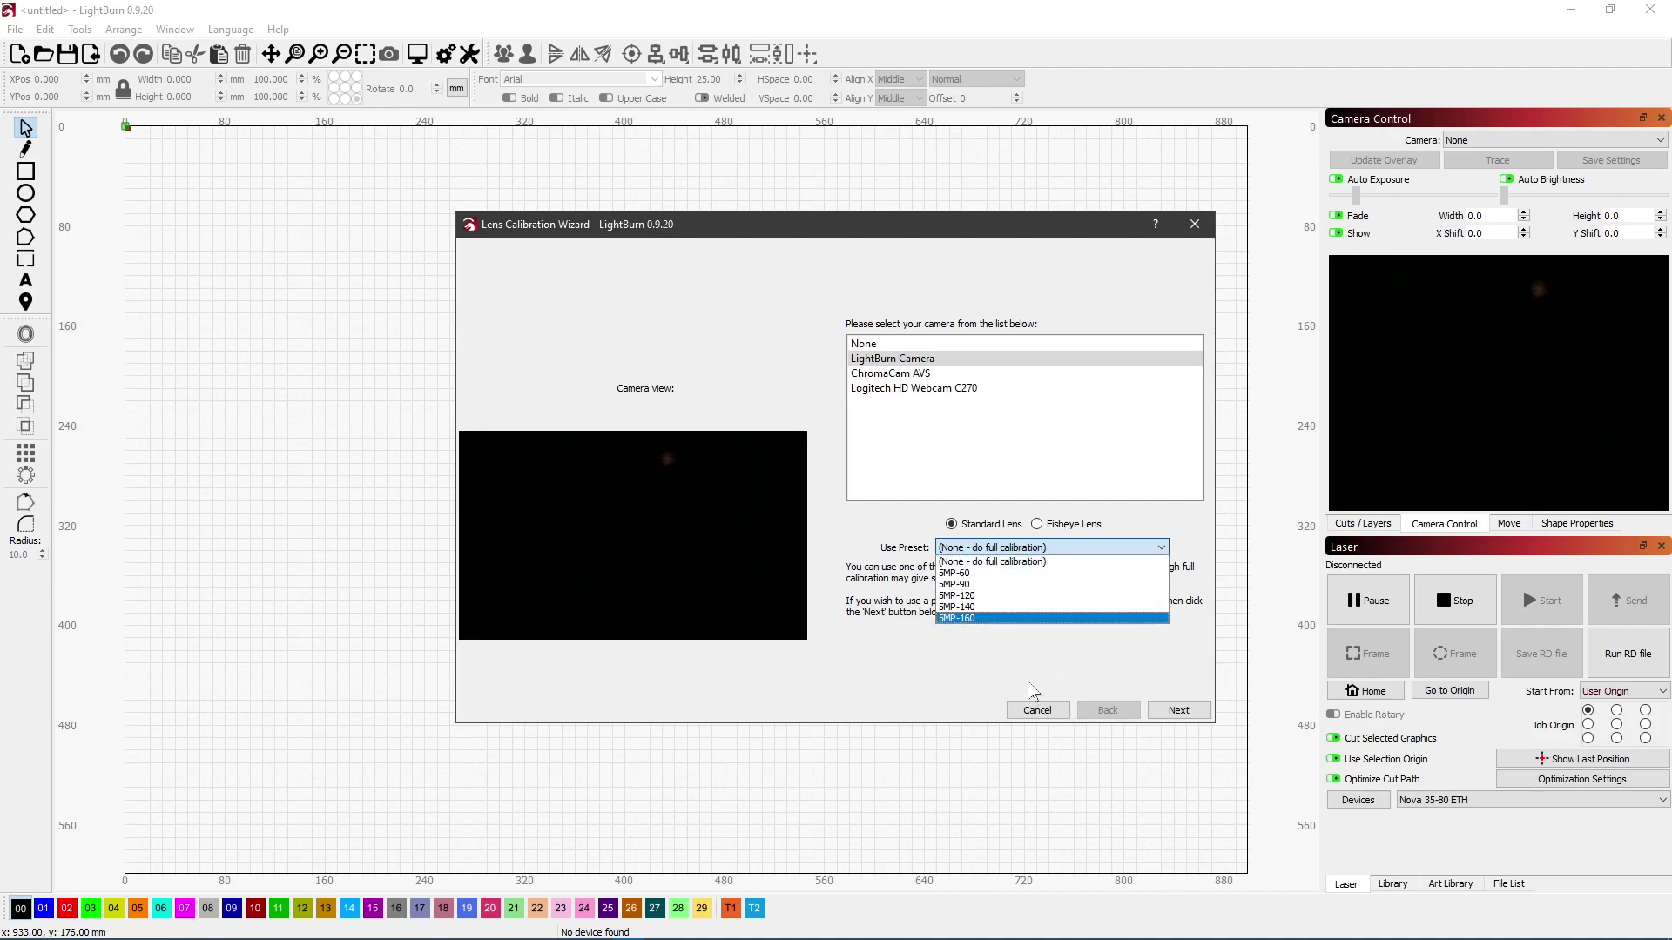
pyautogui.click(992, 660)
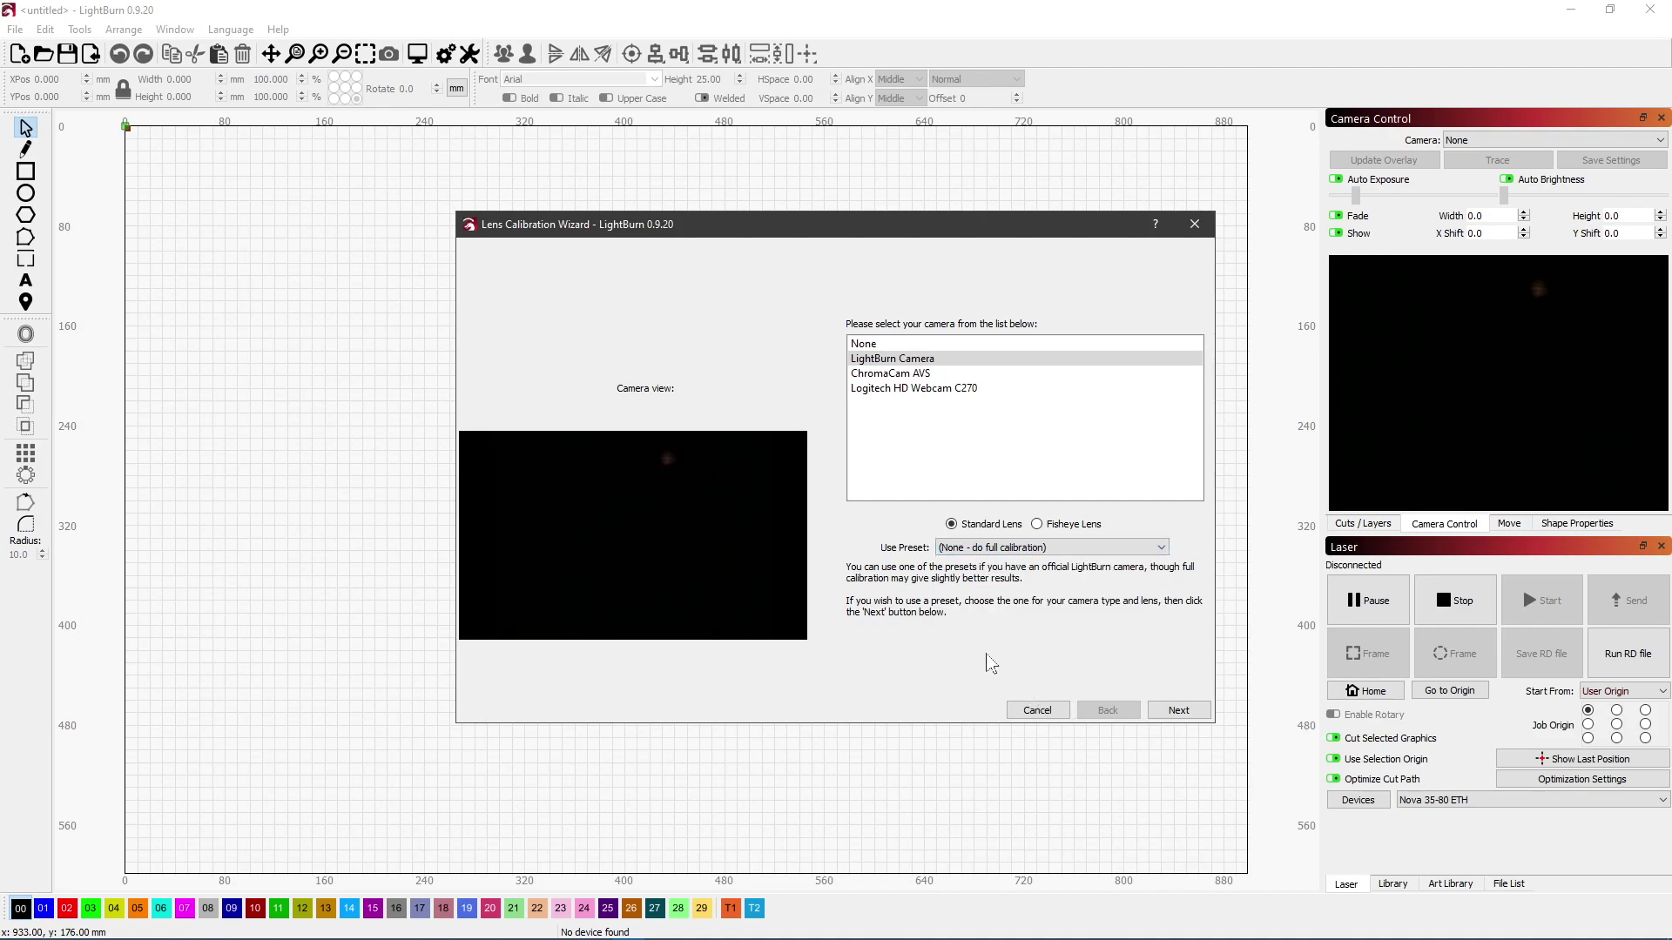
pyautogui.click(1155, 549)
pyautogui.click(1154, 561)
pyautogui.click(1172, 713)
pyautogui.click(1194, 226)
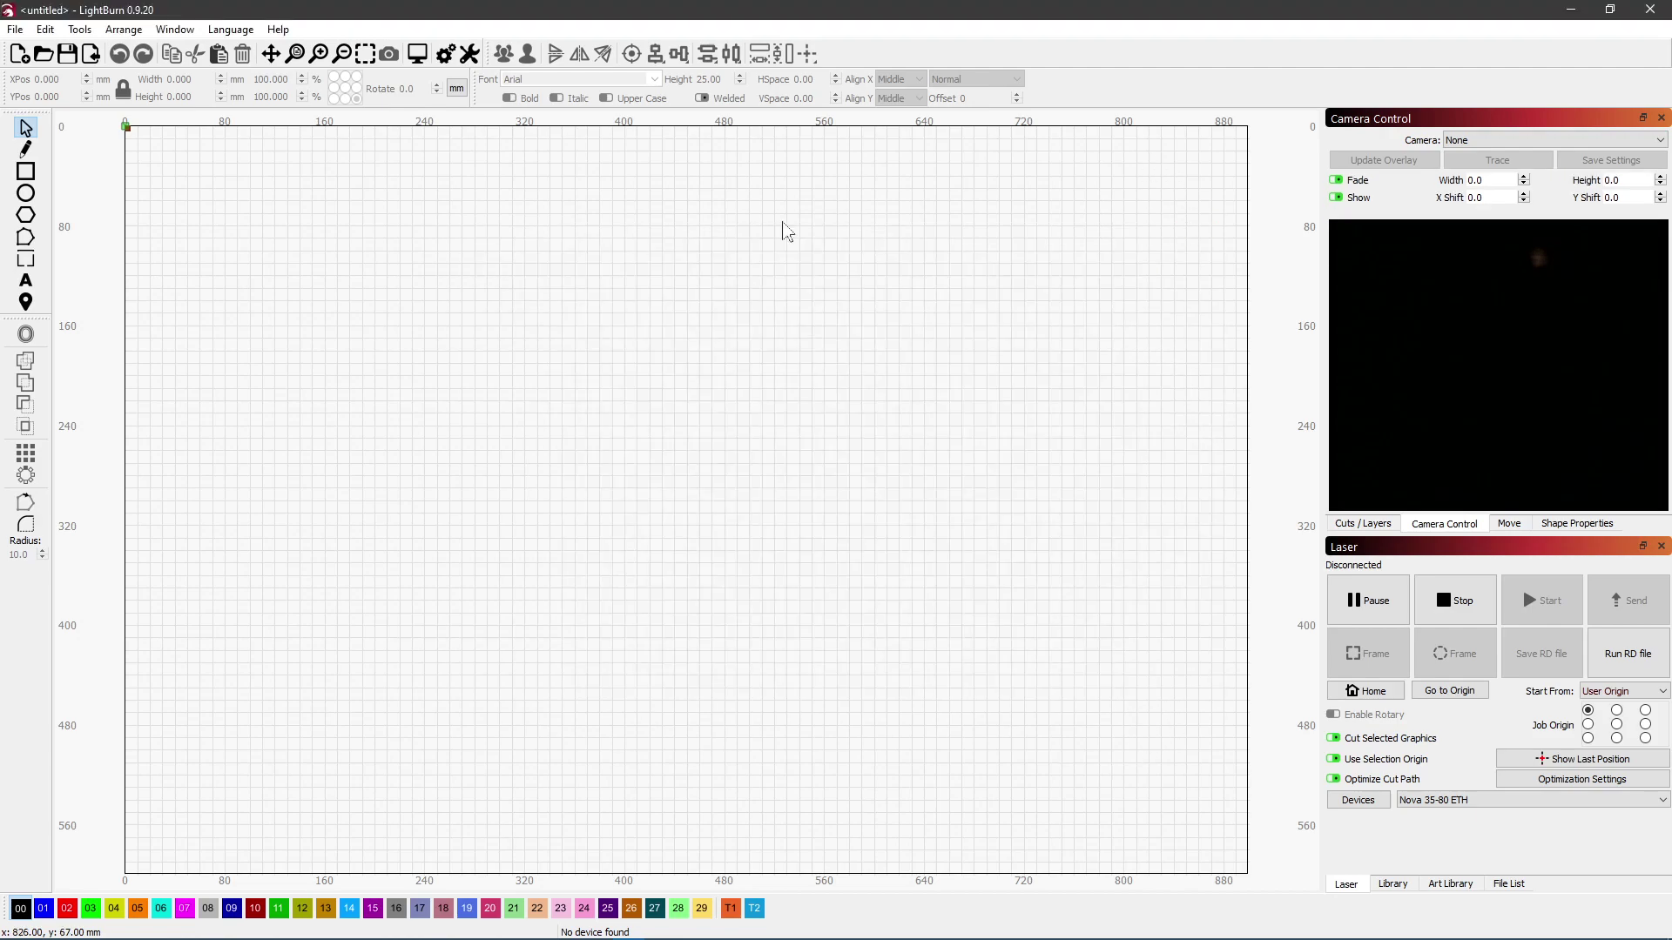
pyautogui.click(445, 54)
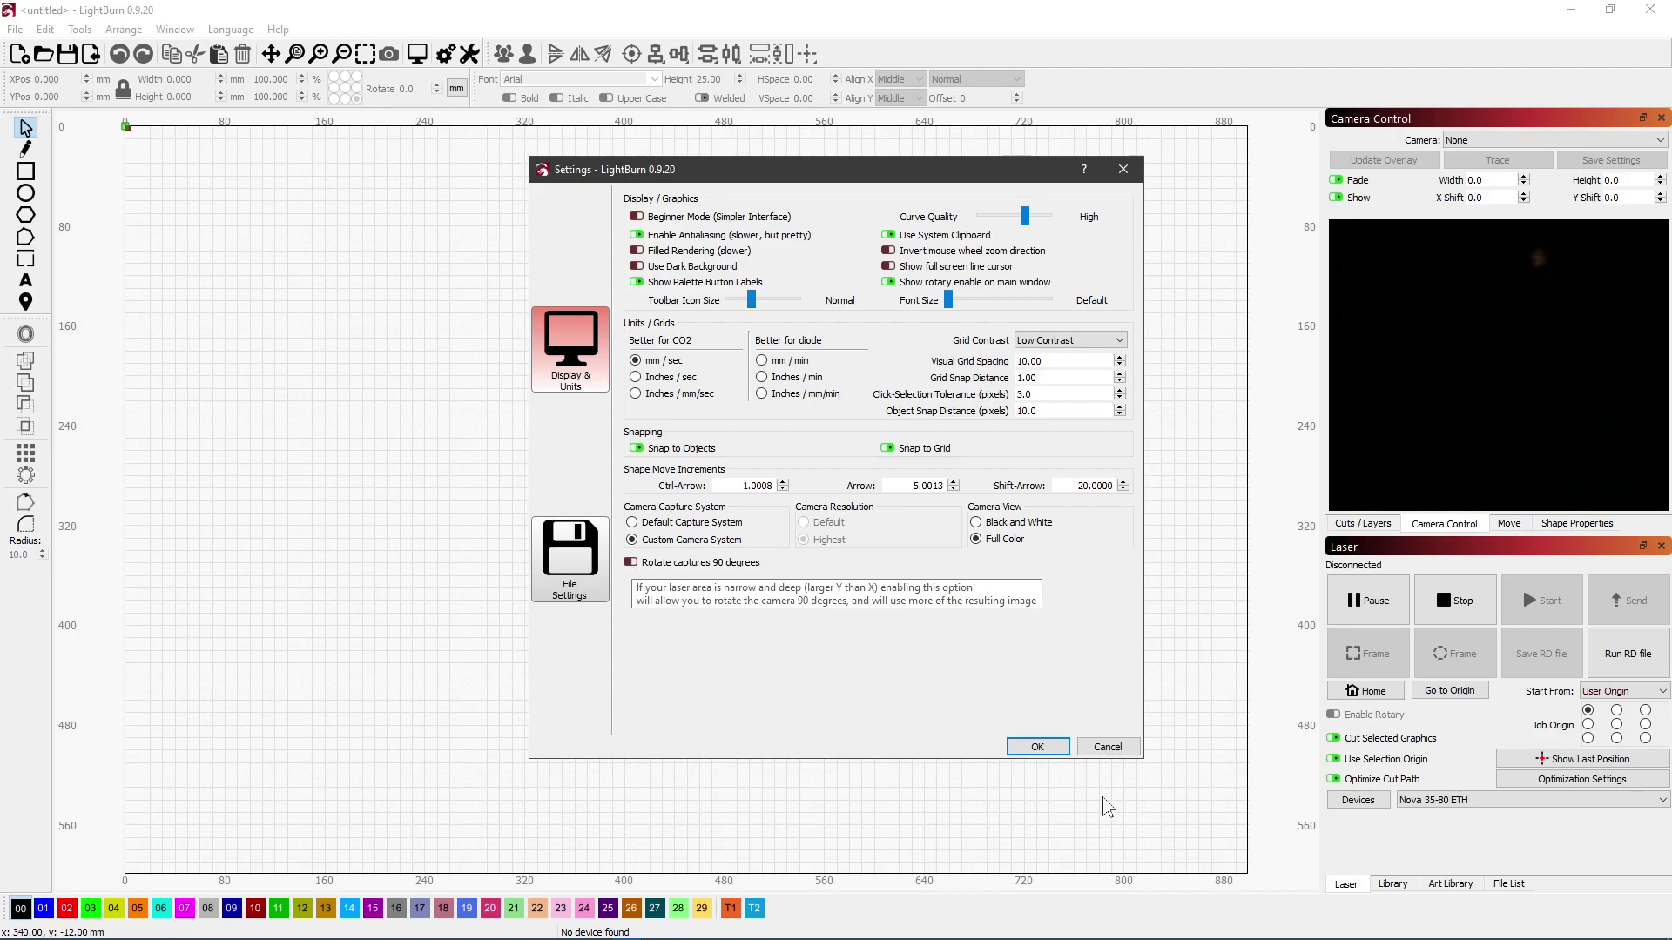
pyautogui.click(1040, 746)
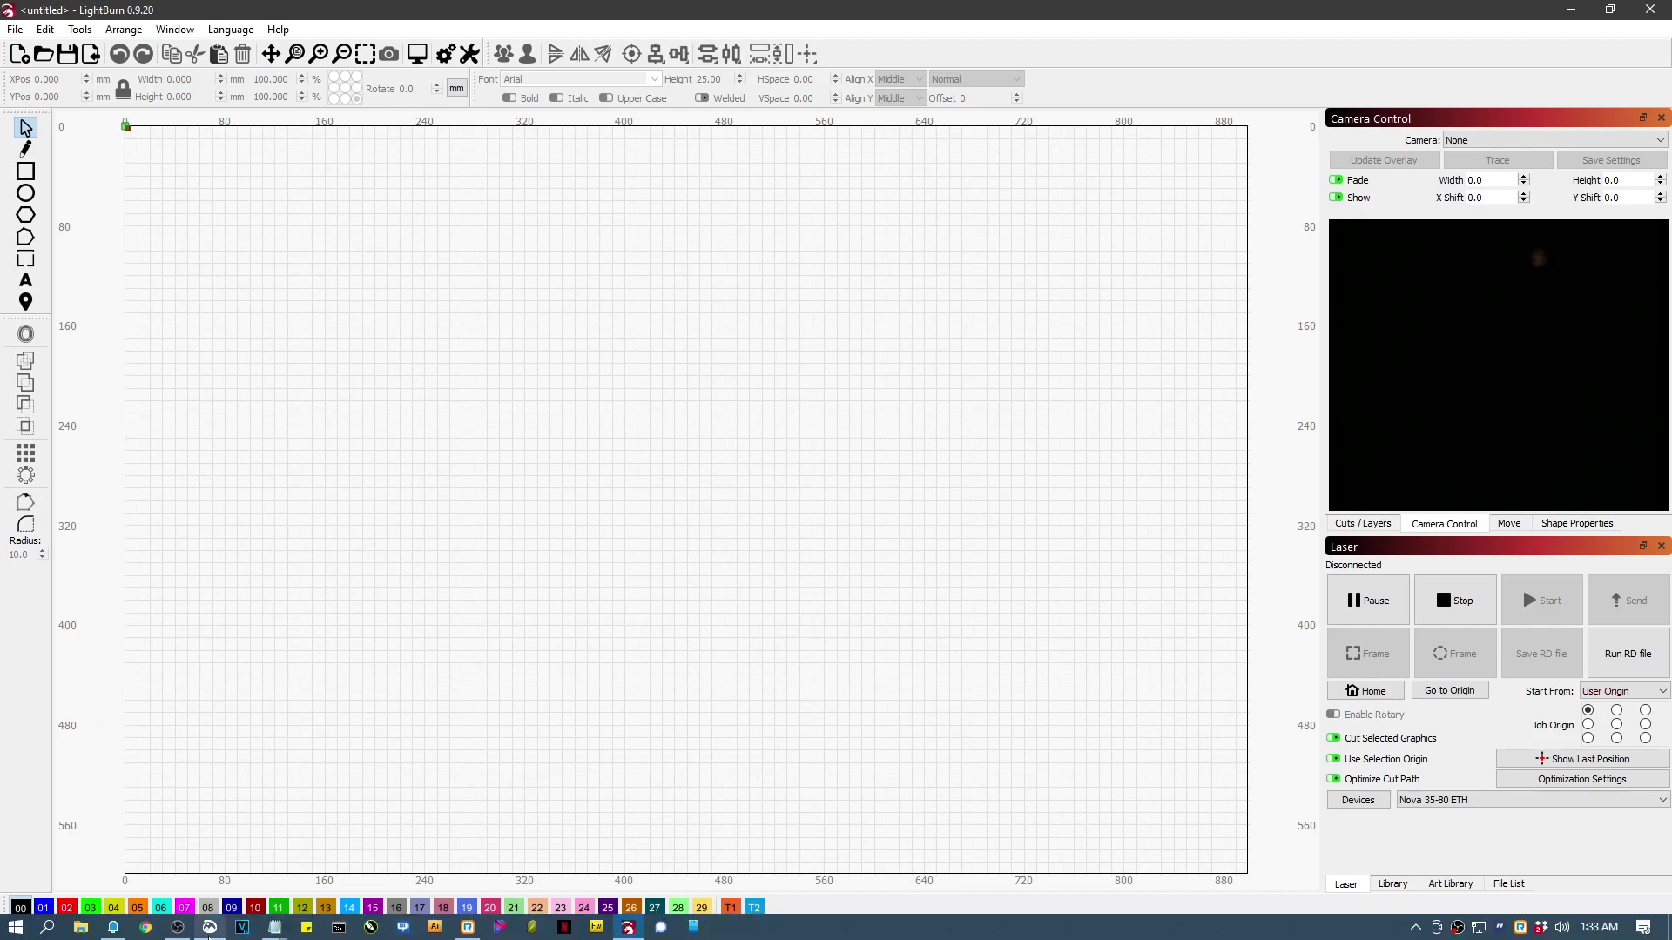
pyautogui.click(145, 927)
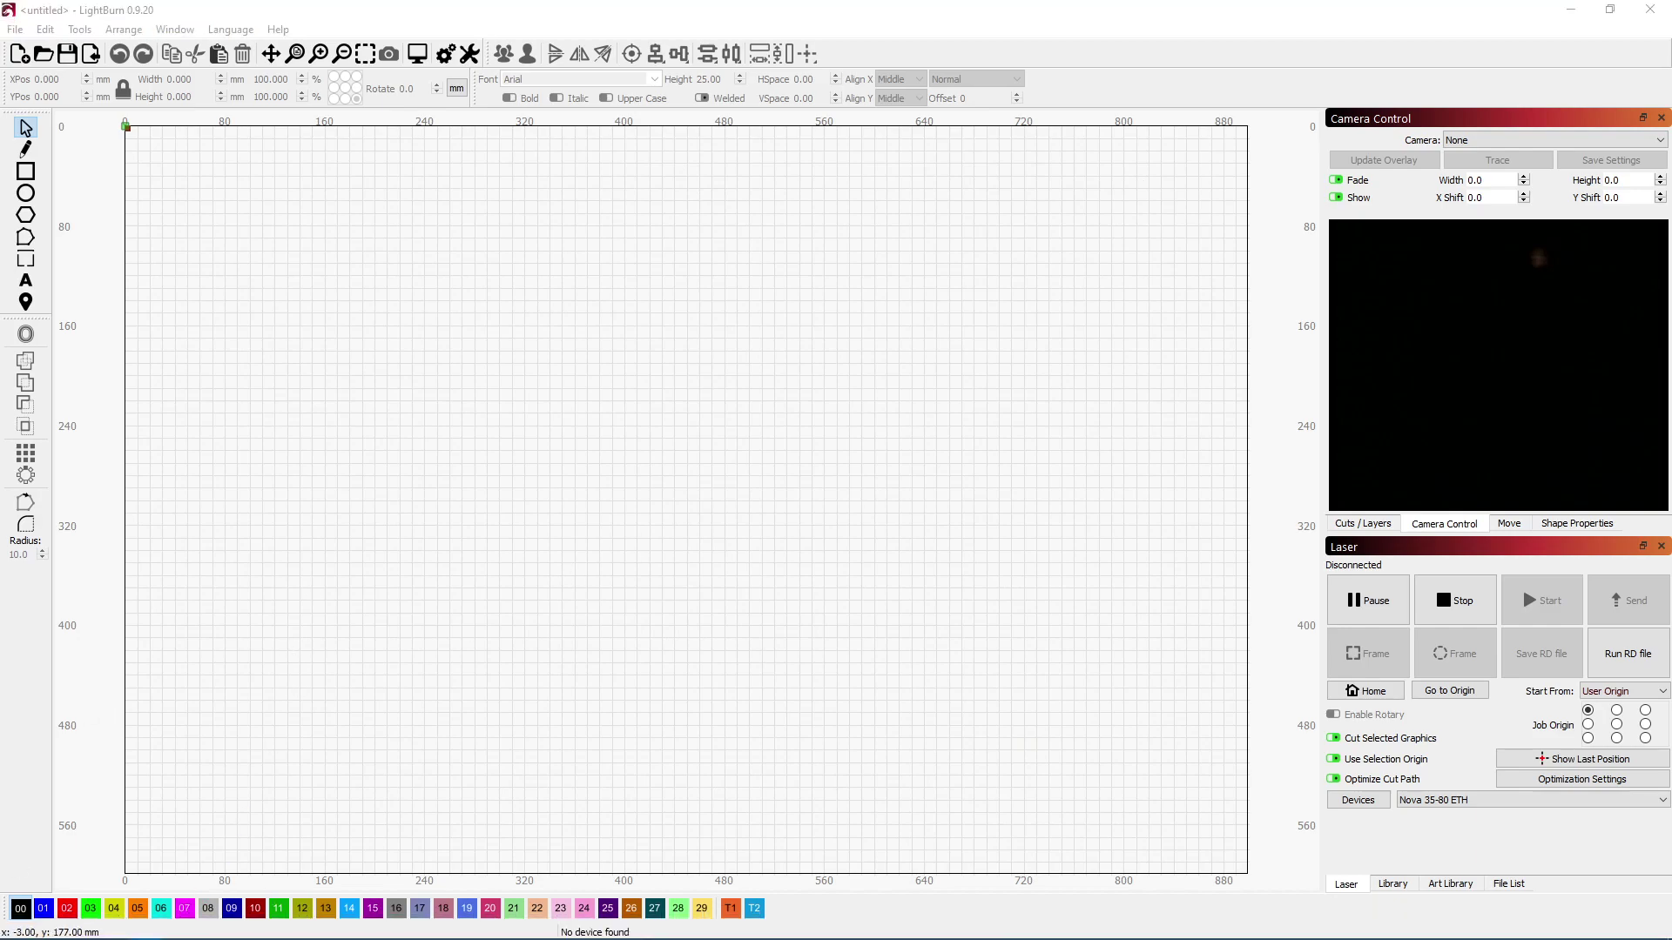
# Maximize Chrome and search the Thunder Laser support portal knowledge base for 'preset'
pyautogui.moveTo(485, 235); pyautogui.dragTo(906, 175)
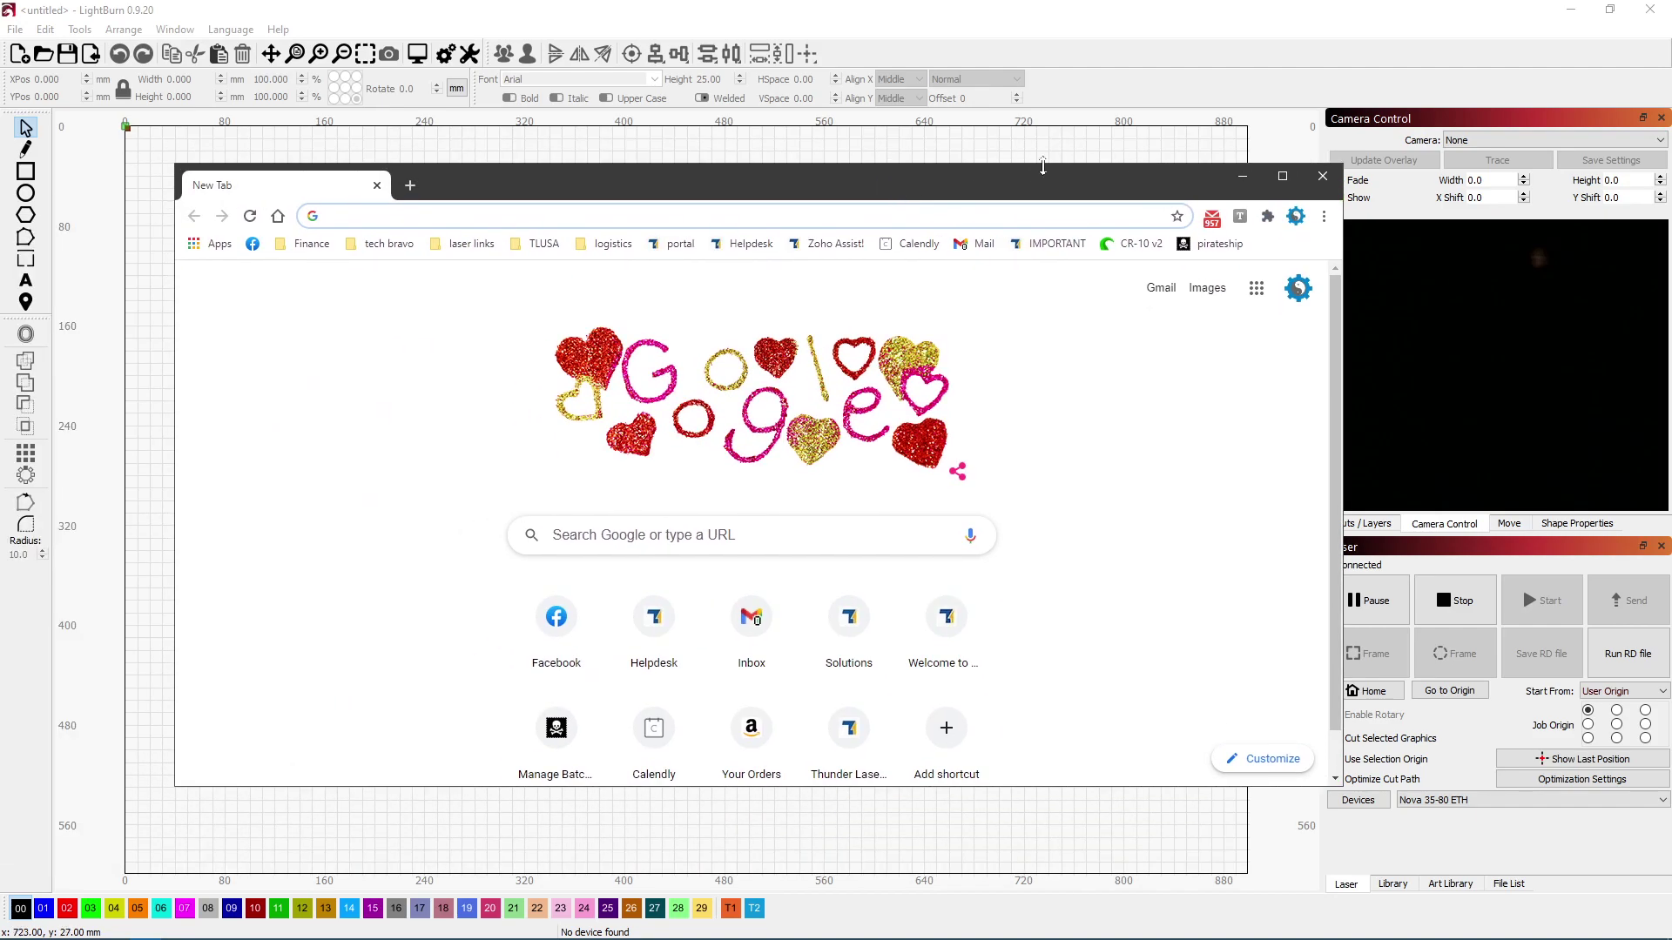
pyautogui.click(1282, 177)
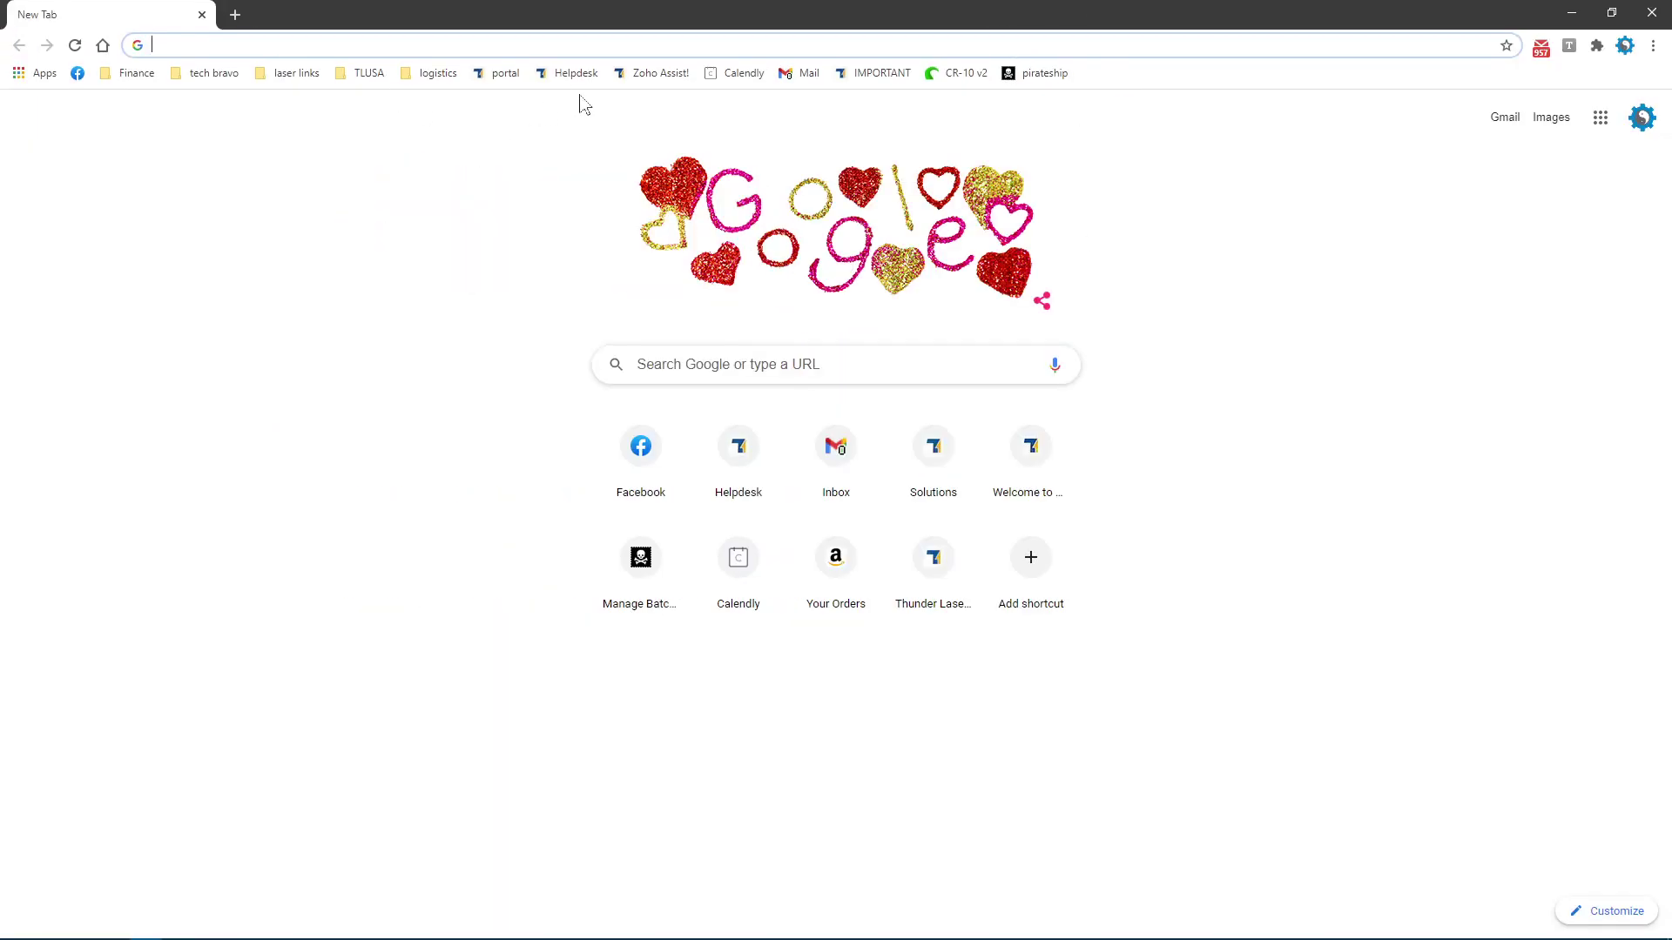
pyautogui.click(508, 75)
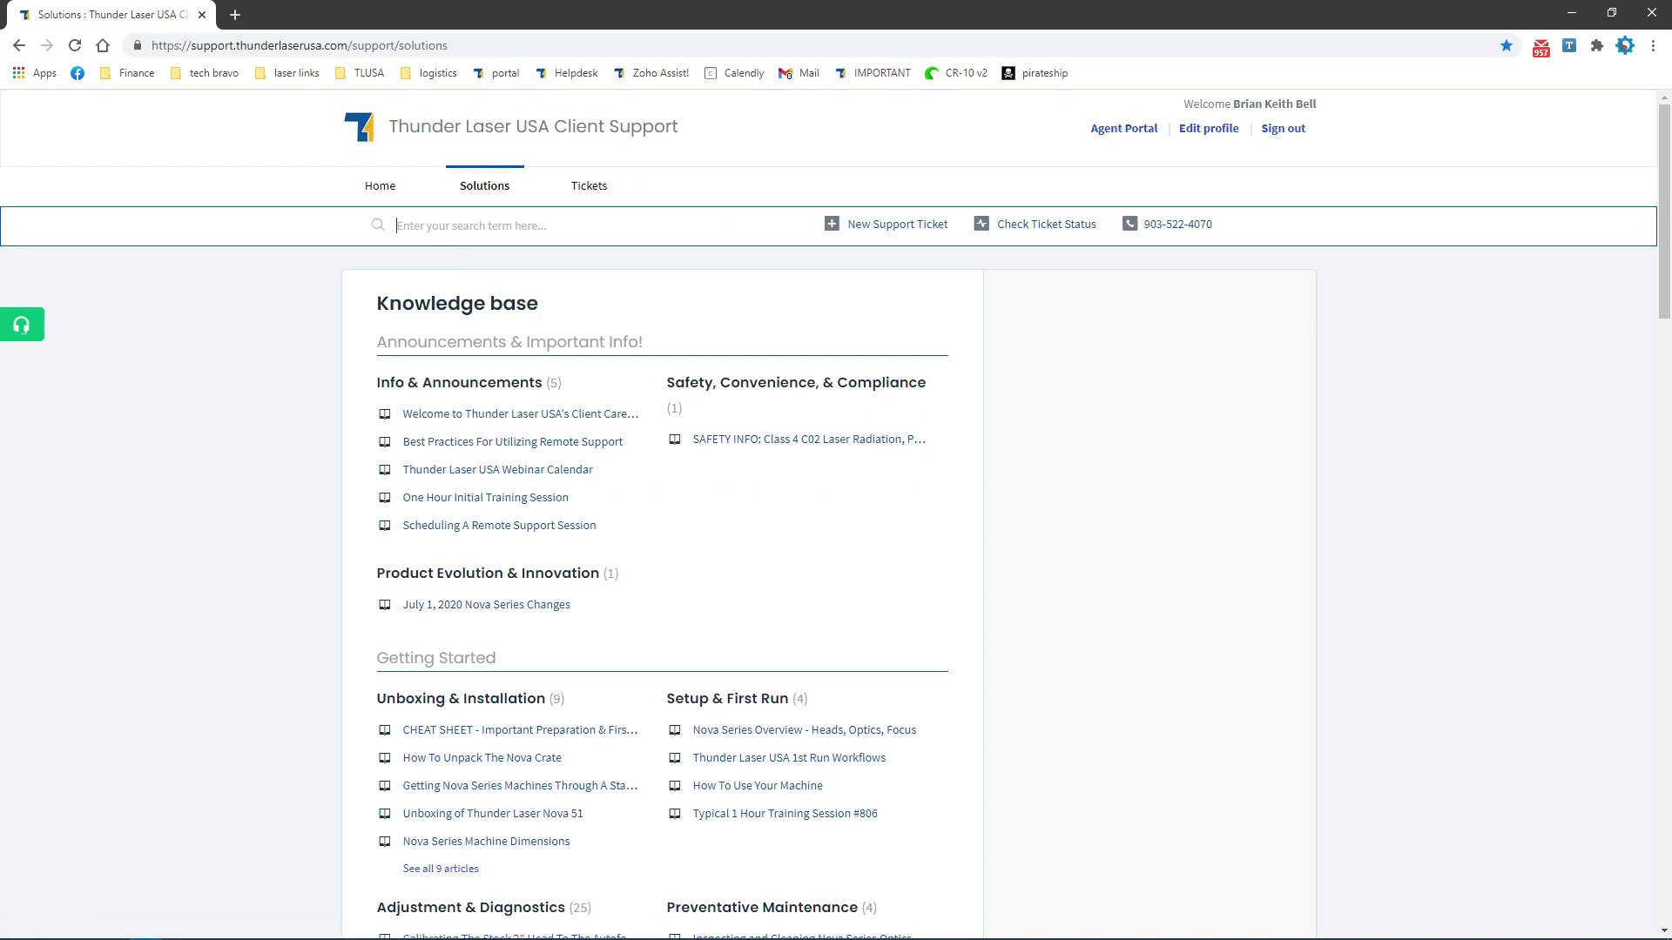
pyautogui.write('preset')
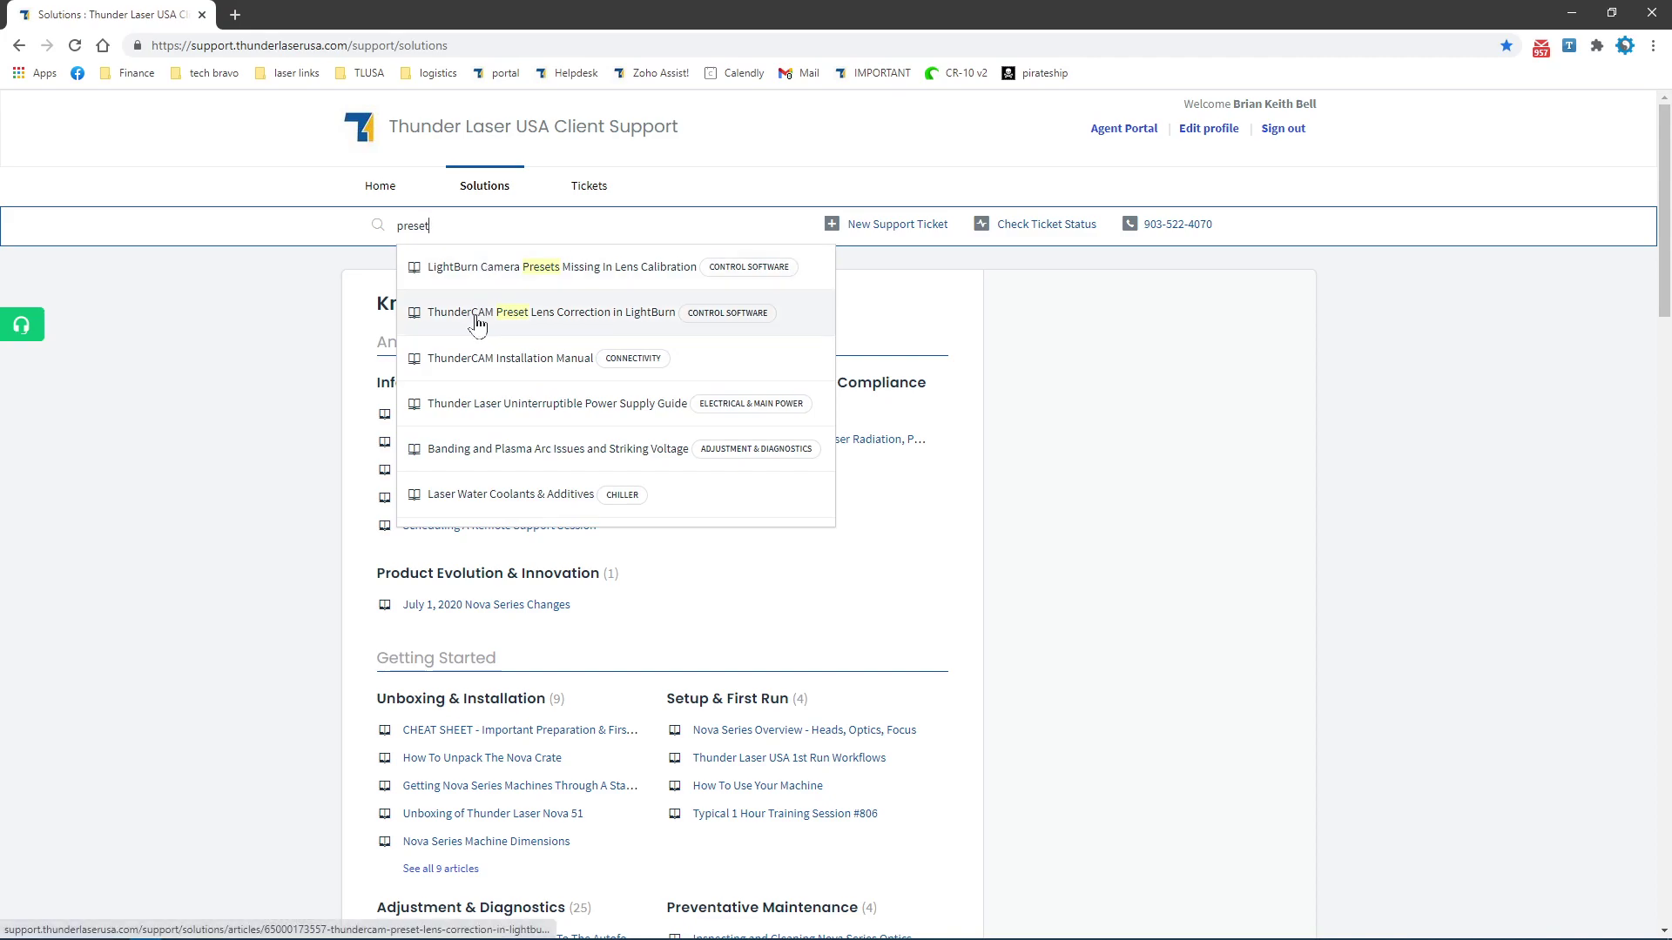
# Download 4K-W-95.lbcm from the Camera Presets Missing article, then reopen LightBurn's camera options
pyautogui.click(584, 275)
pyautogui.scroll(-2, 773, 519)
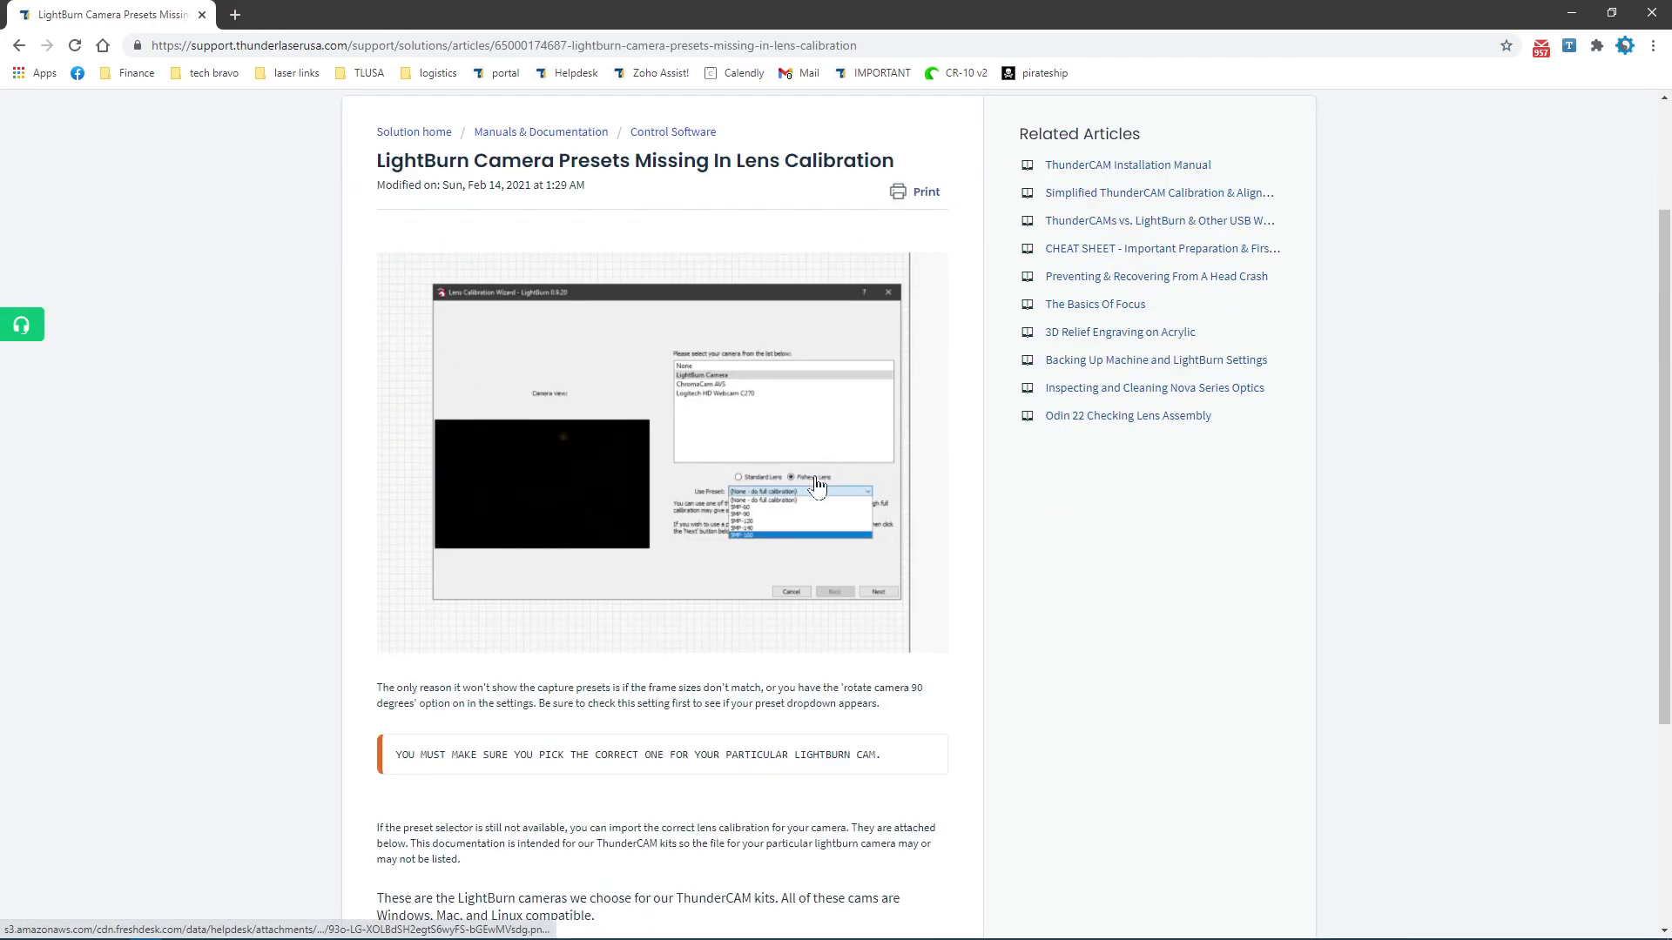
pyautogui.scroll(-3, 773, 519)
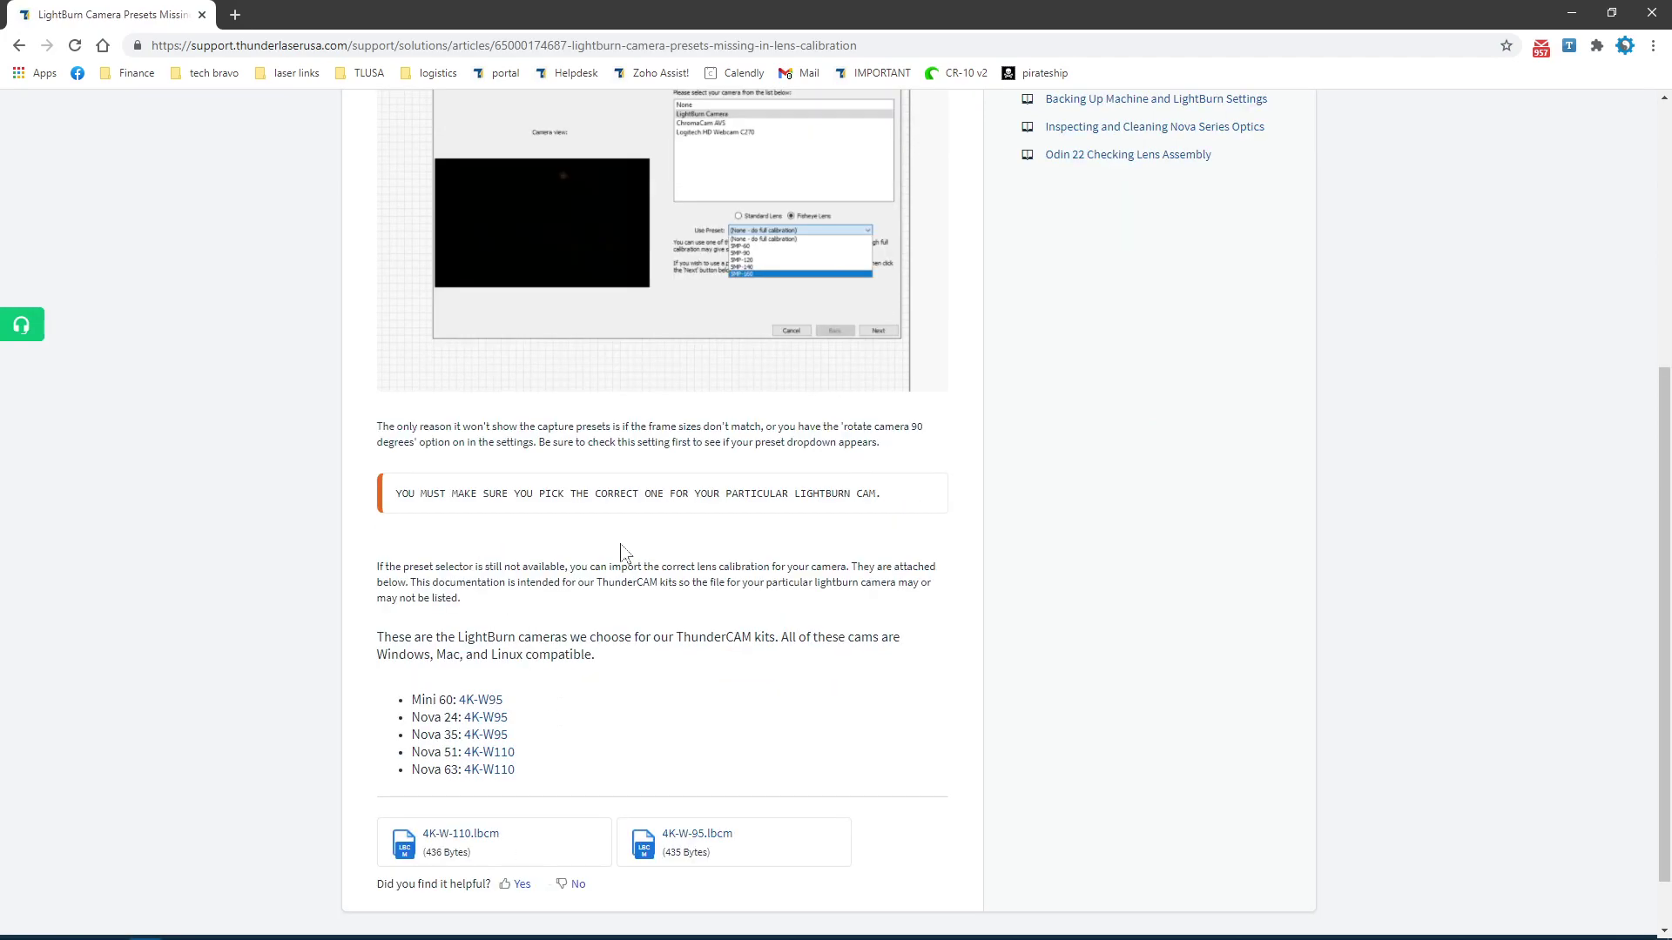
pyautogui.scroll(-1, 757, 666)
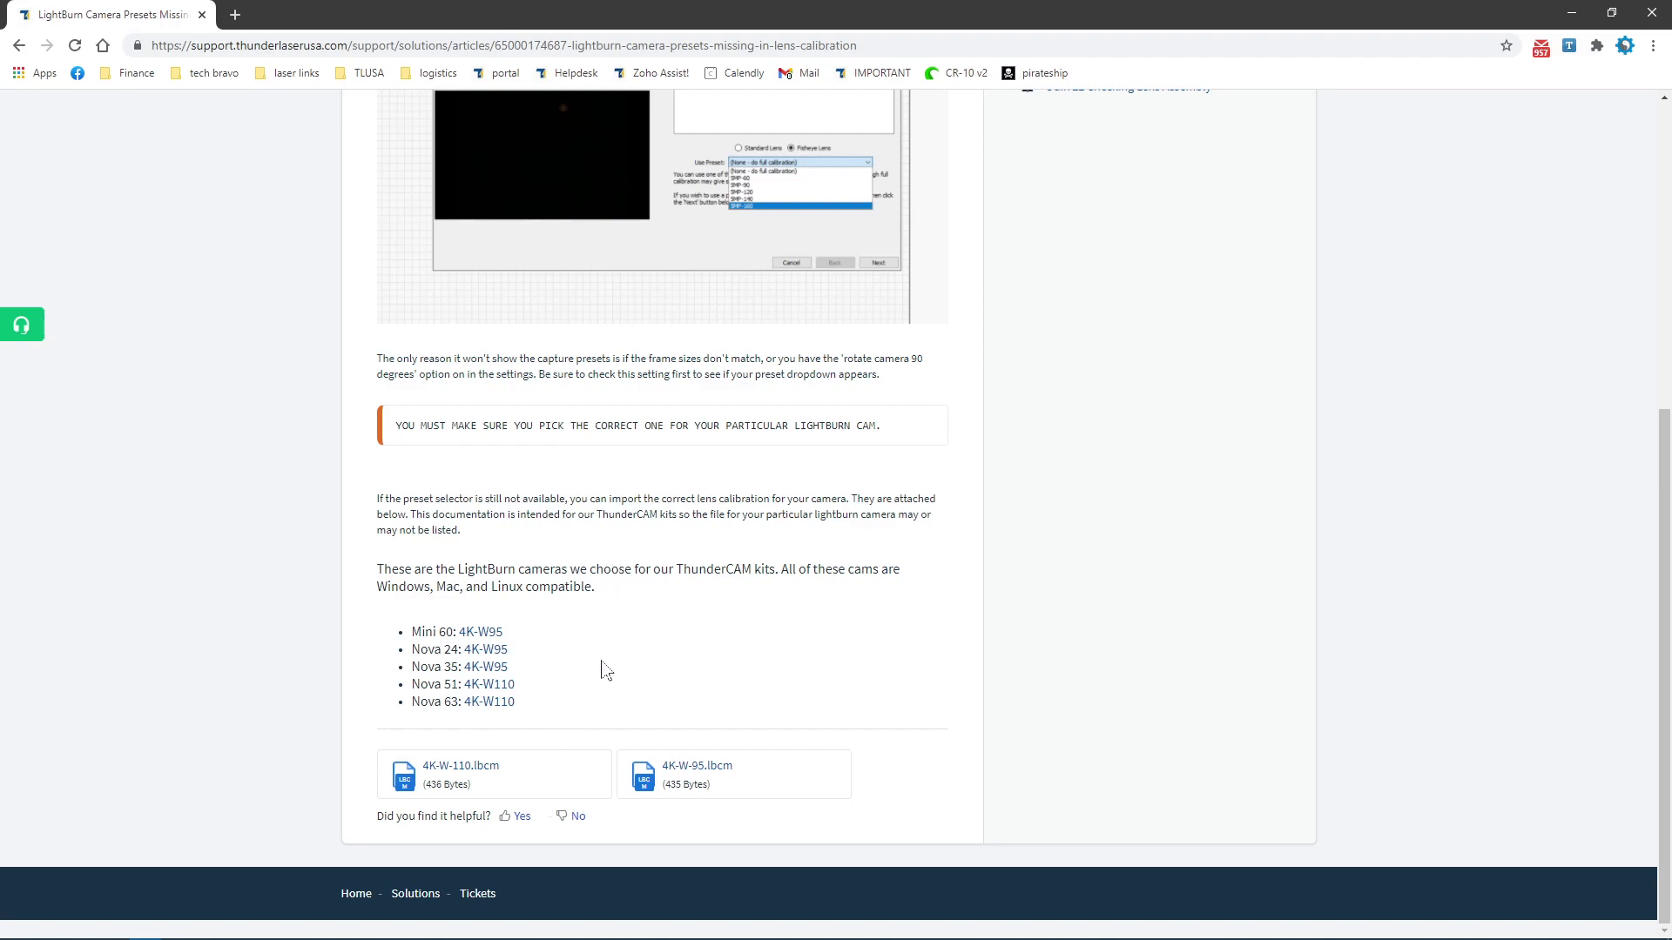
pyautogui.click(685, 766)
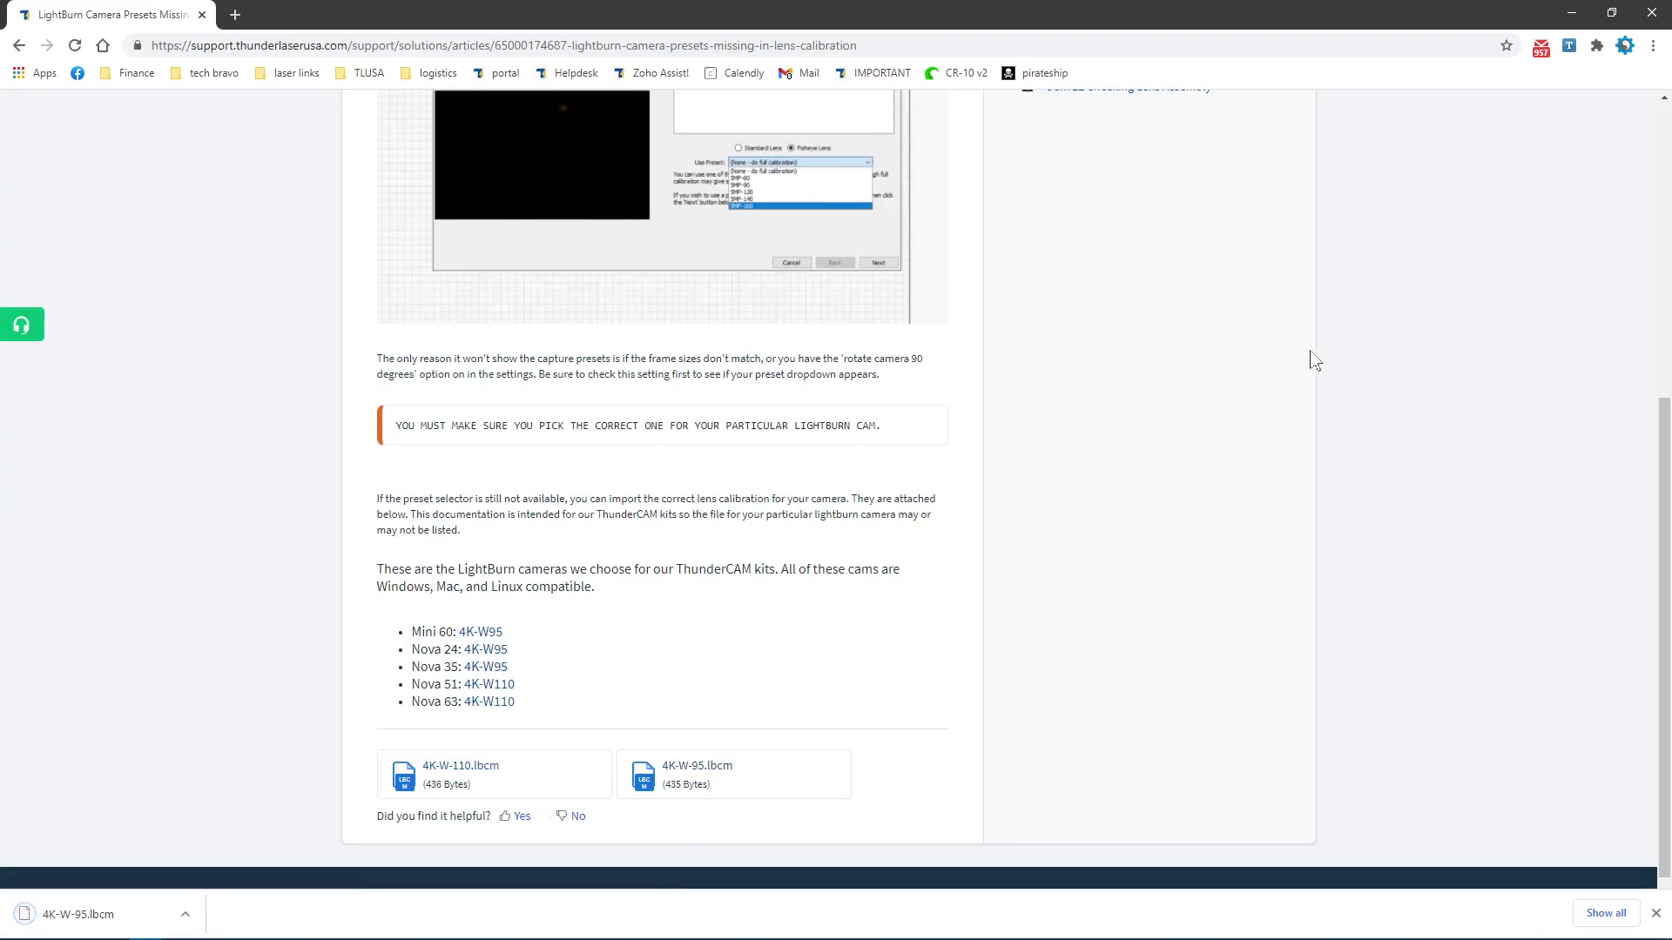
pyautogui.click(1570, 16)
pyautogui.rightClick(1430, 357)
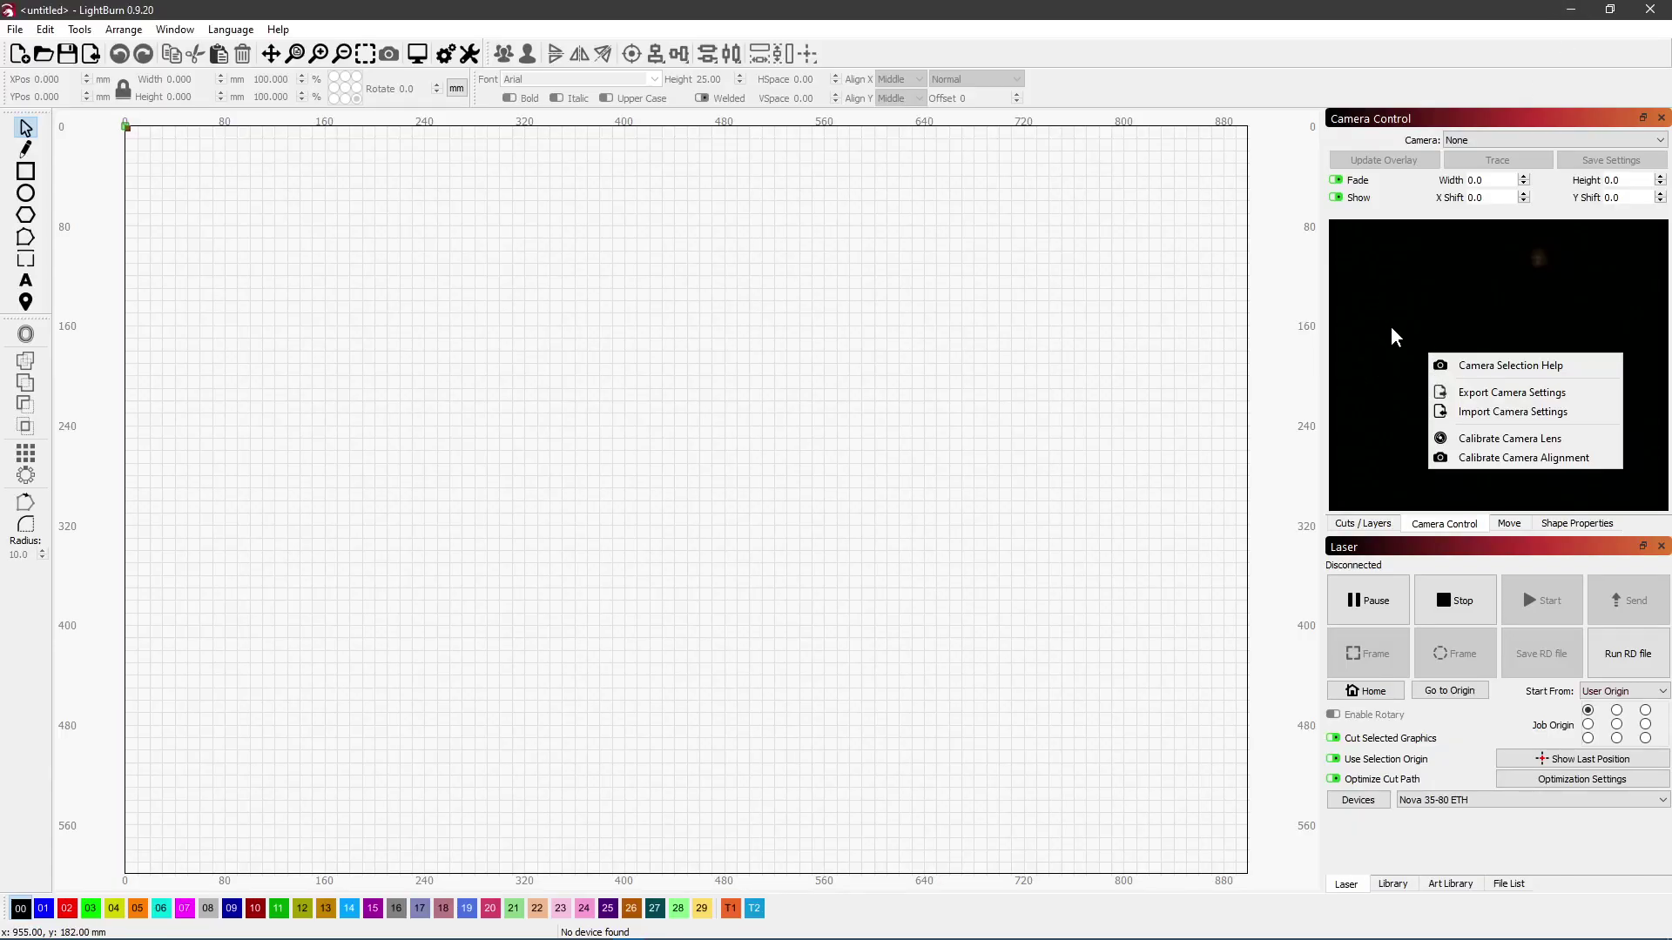
pyautogui.click(45, 29)
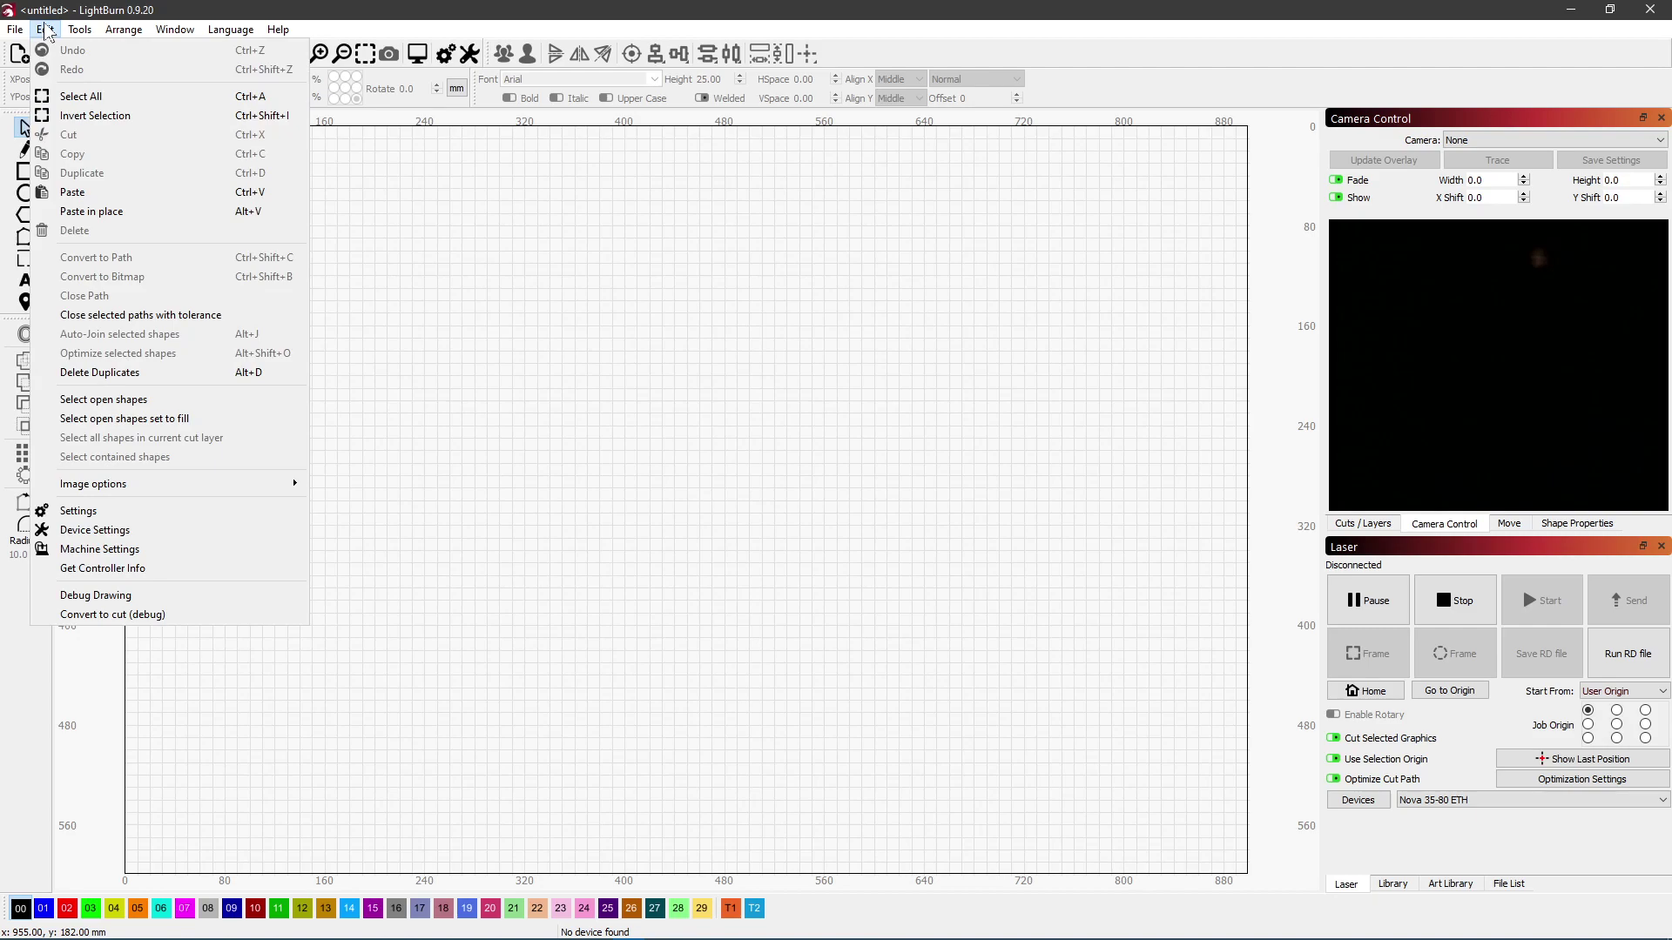
pyautogui.moveTo(80, 32)
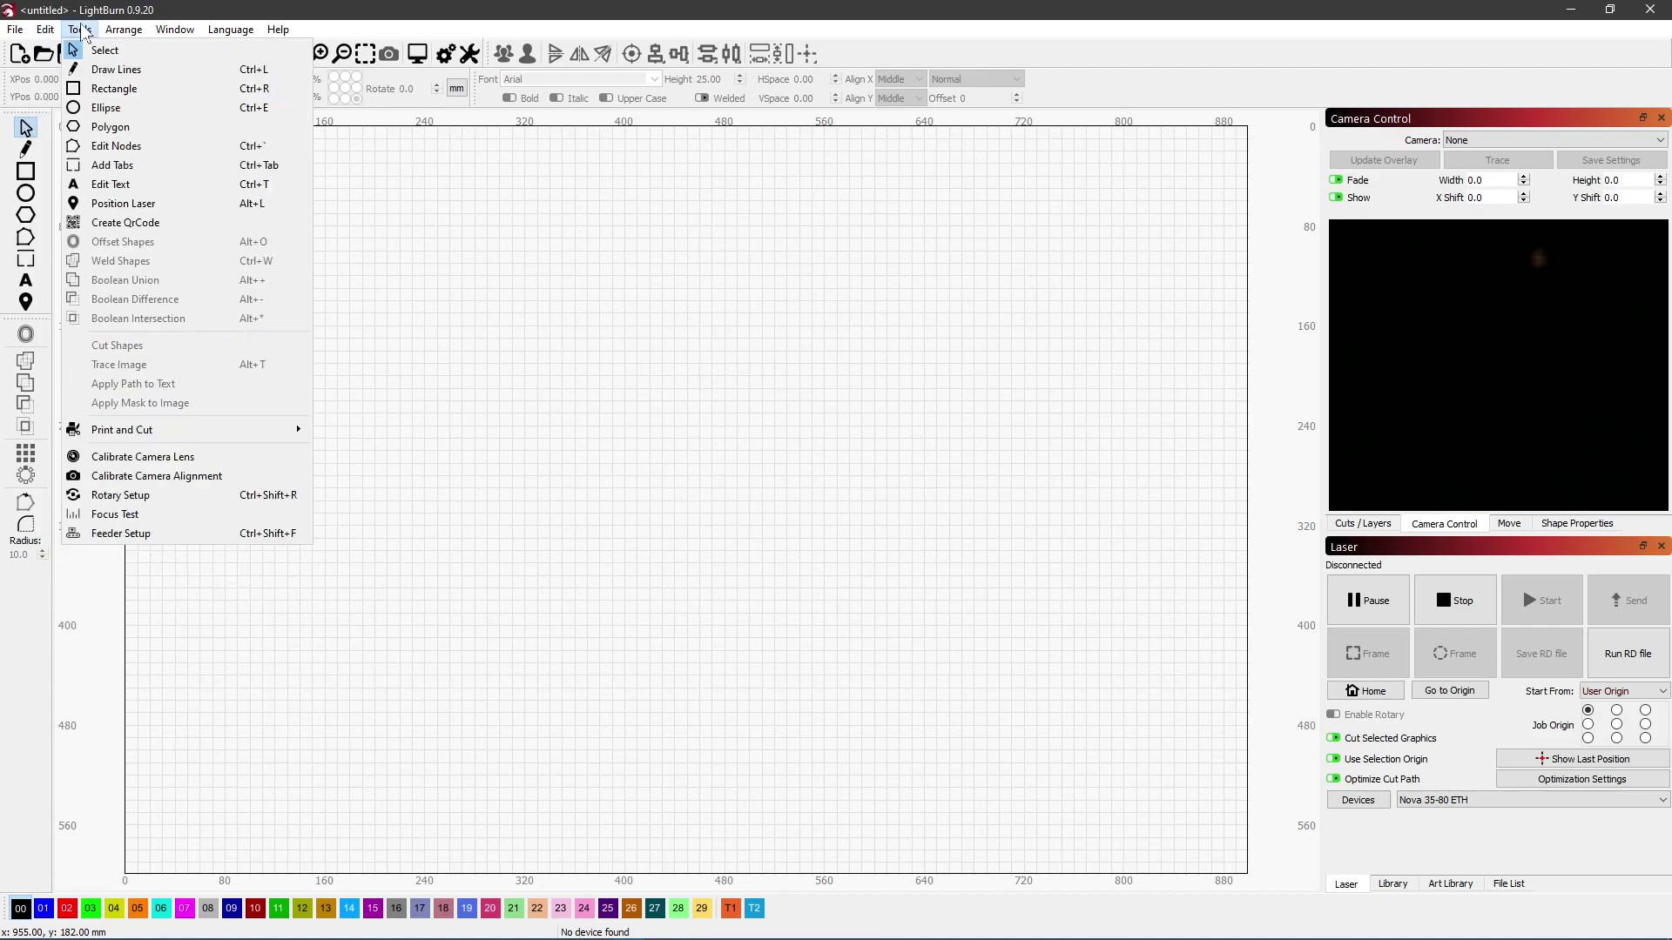
pyautogui.click(113, 458)
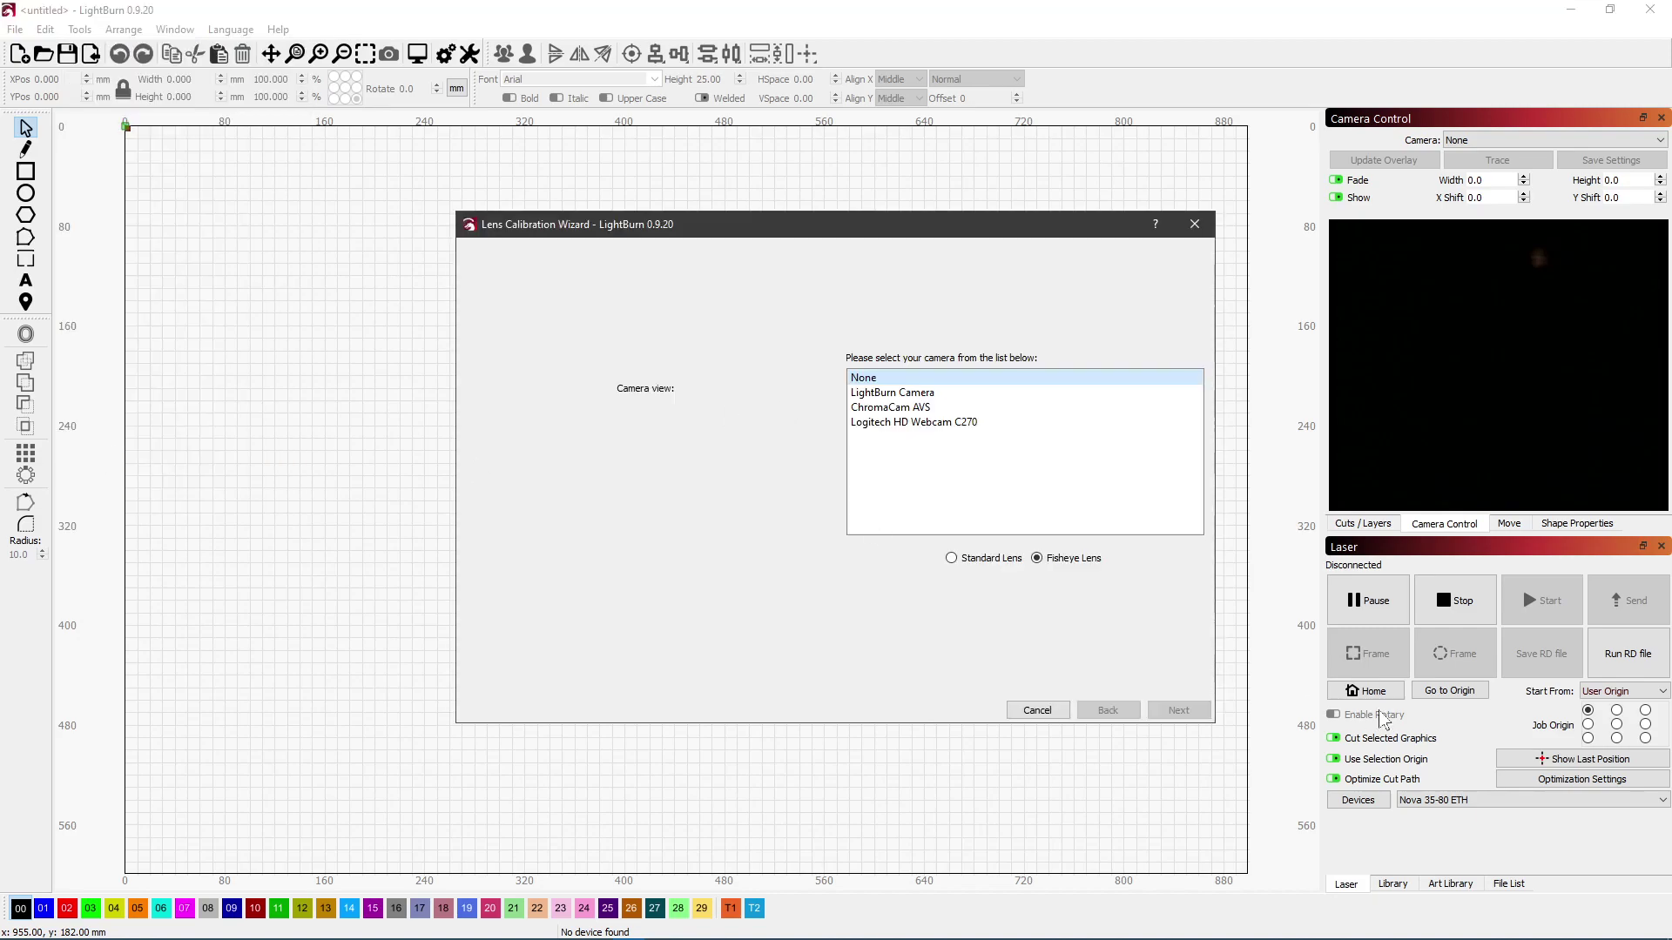
pyautogui.click(1051, 710)
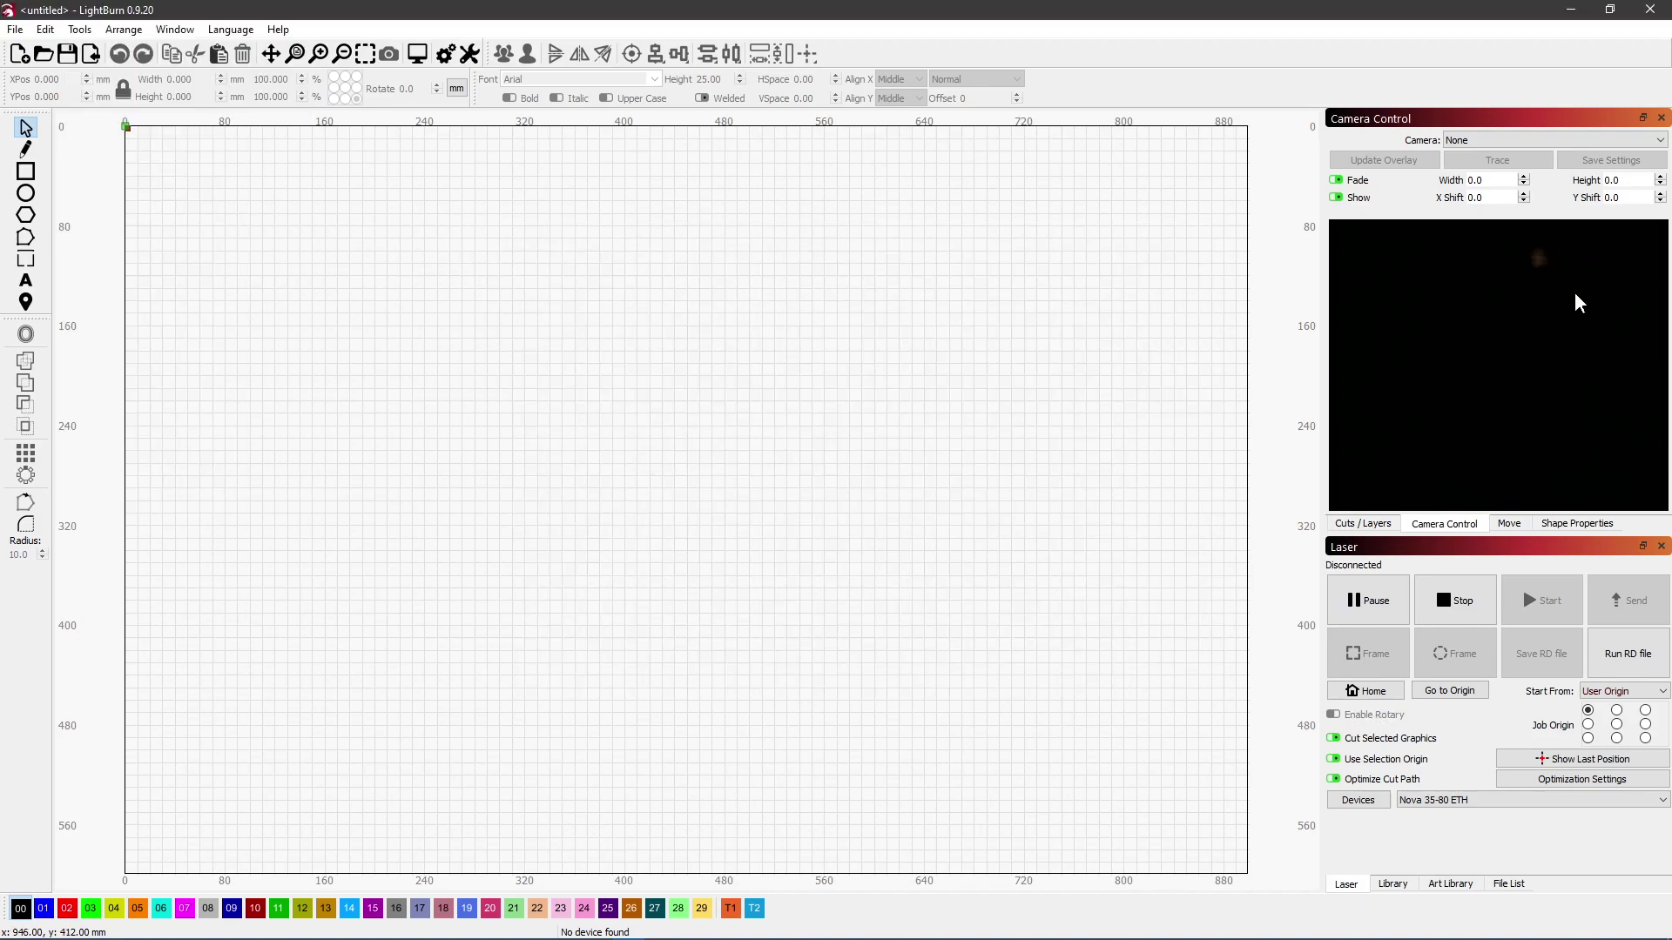
# Import camera settings from 4K-W-95.lbcm in the Downloads folder
pyautogui.rightClick(1489, 360)
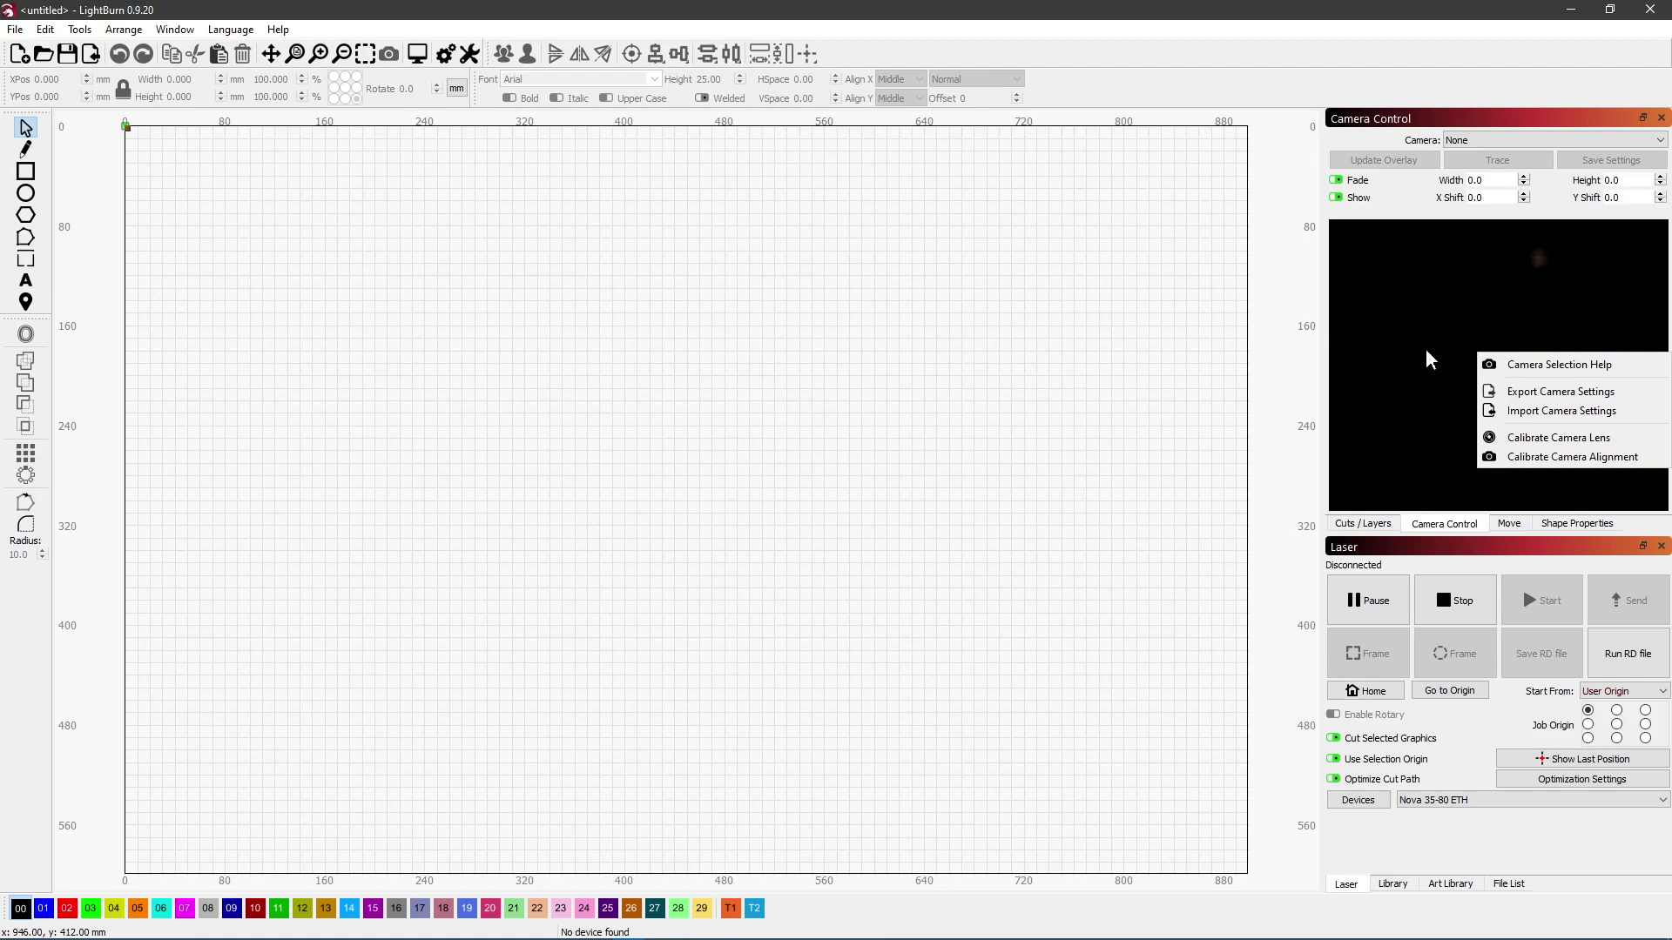
pyautogui.click(1523, 410)
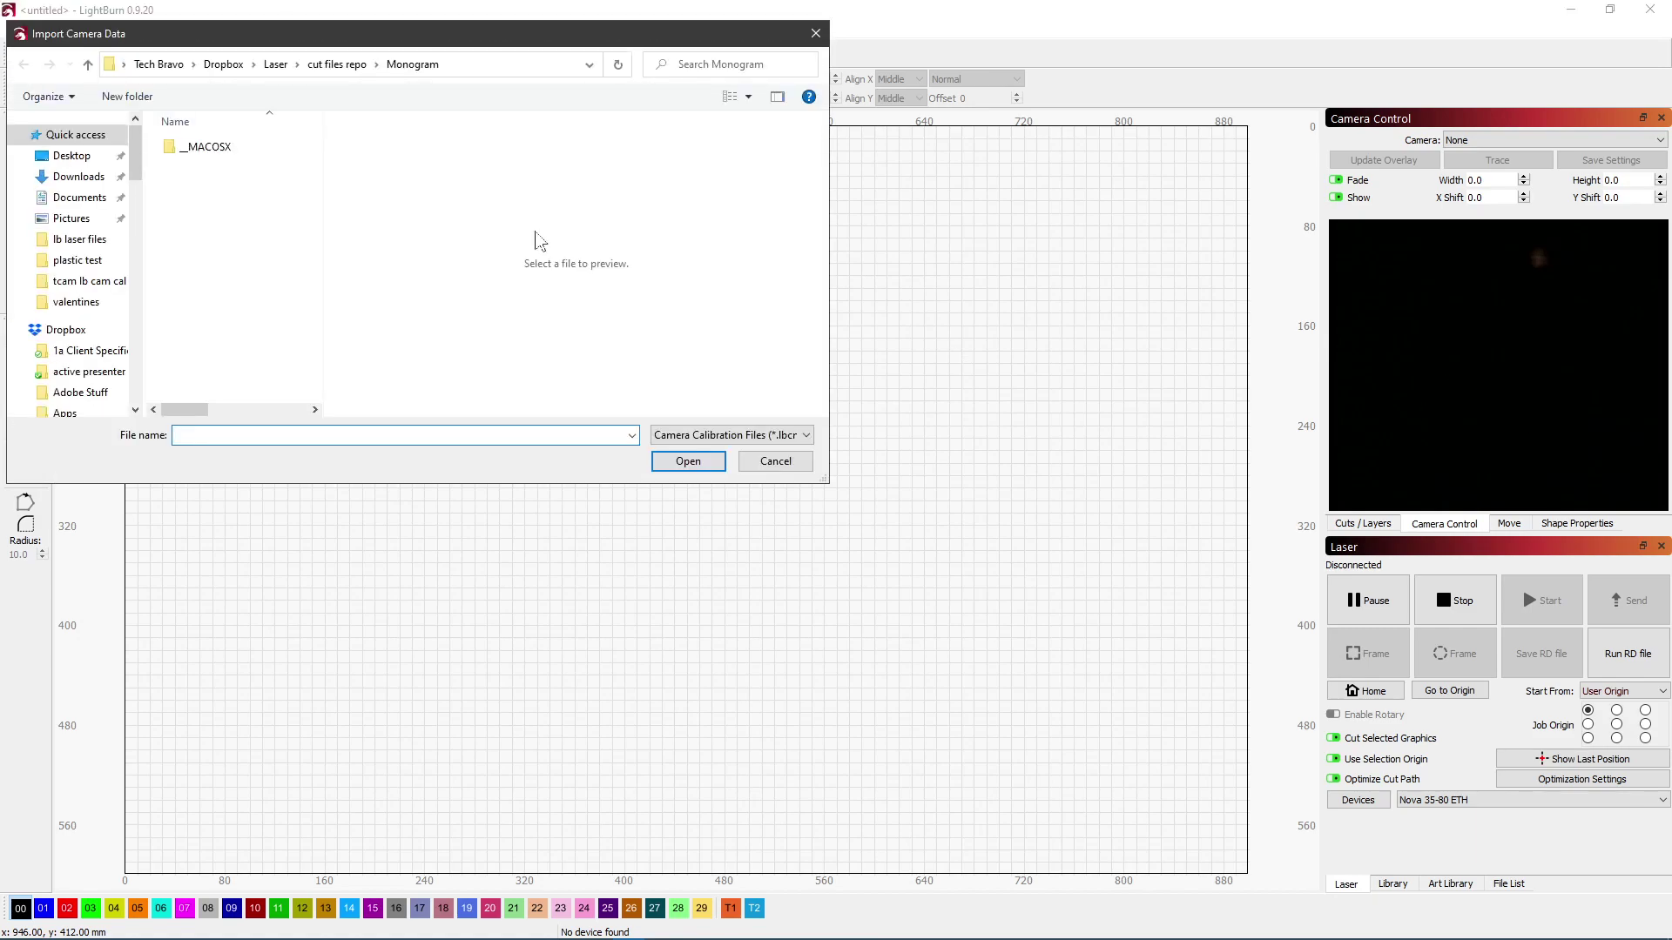
pyautogui.click(61, 177)
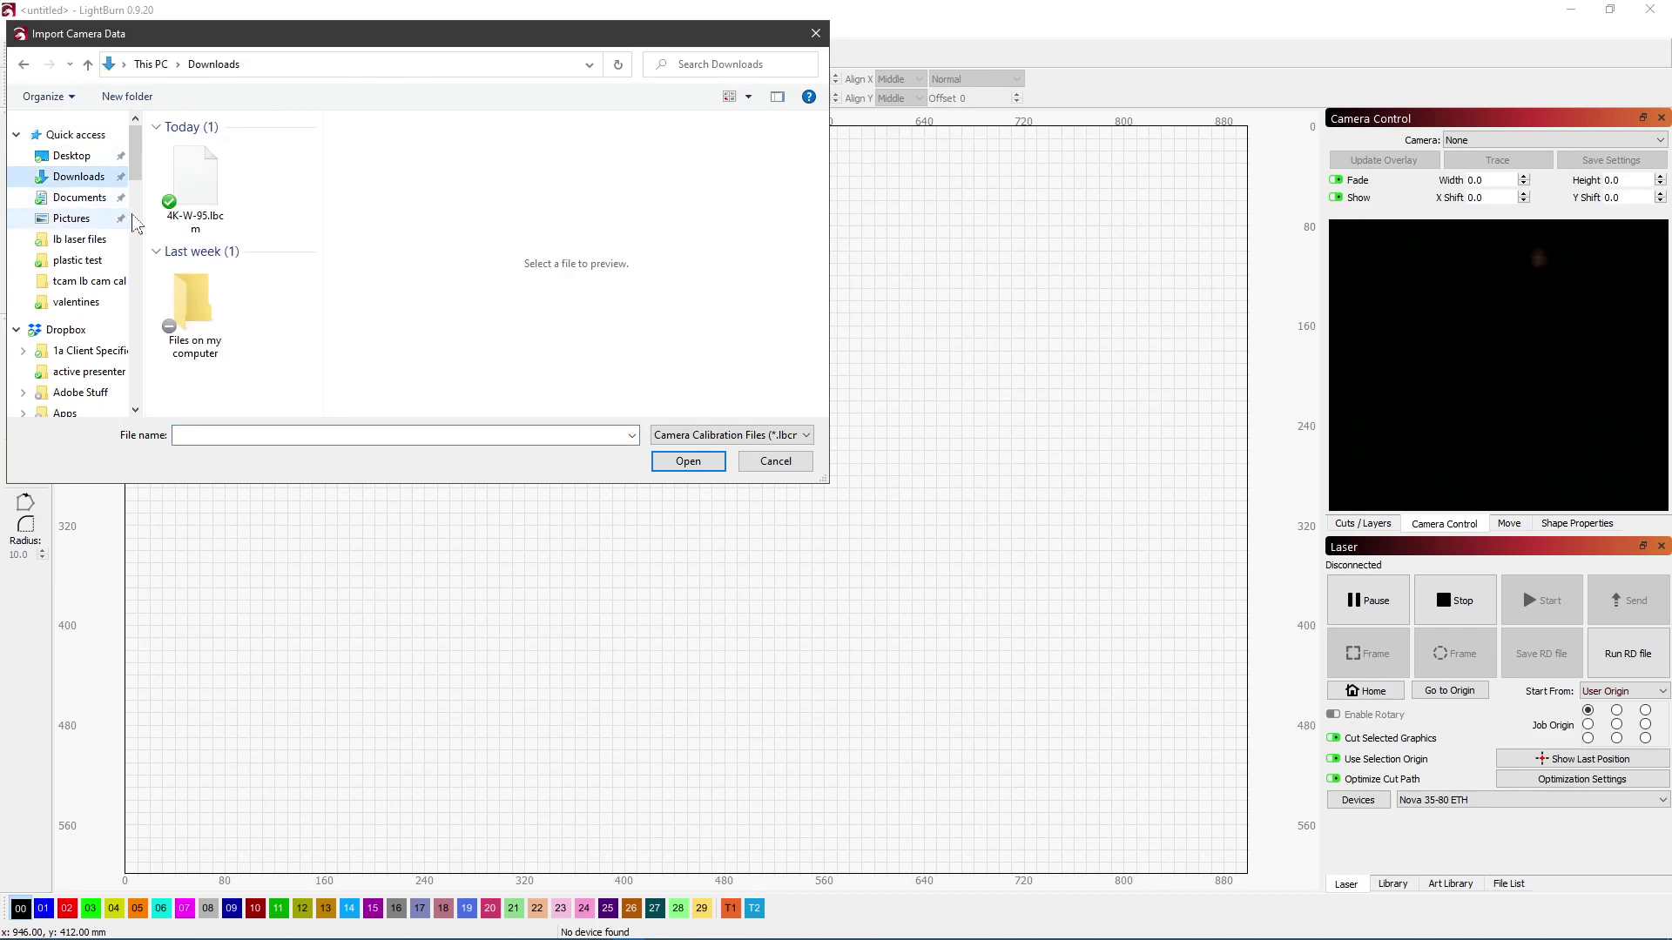
pyautogui.click(199, 206)
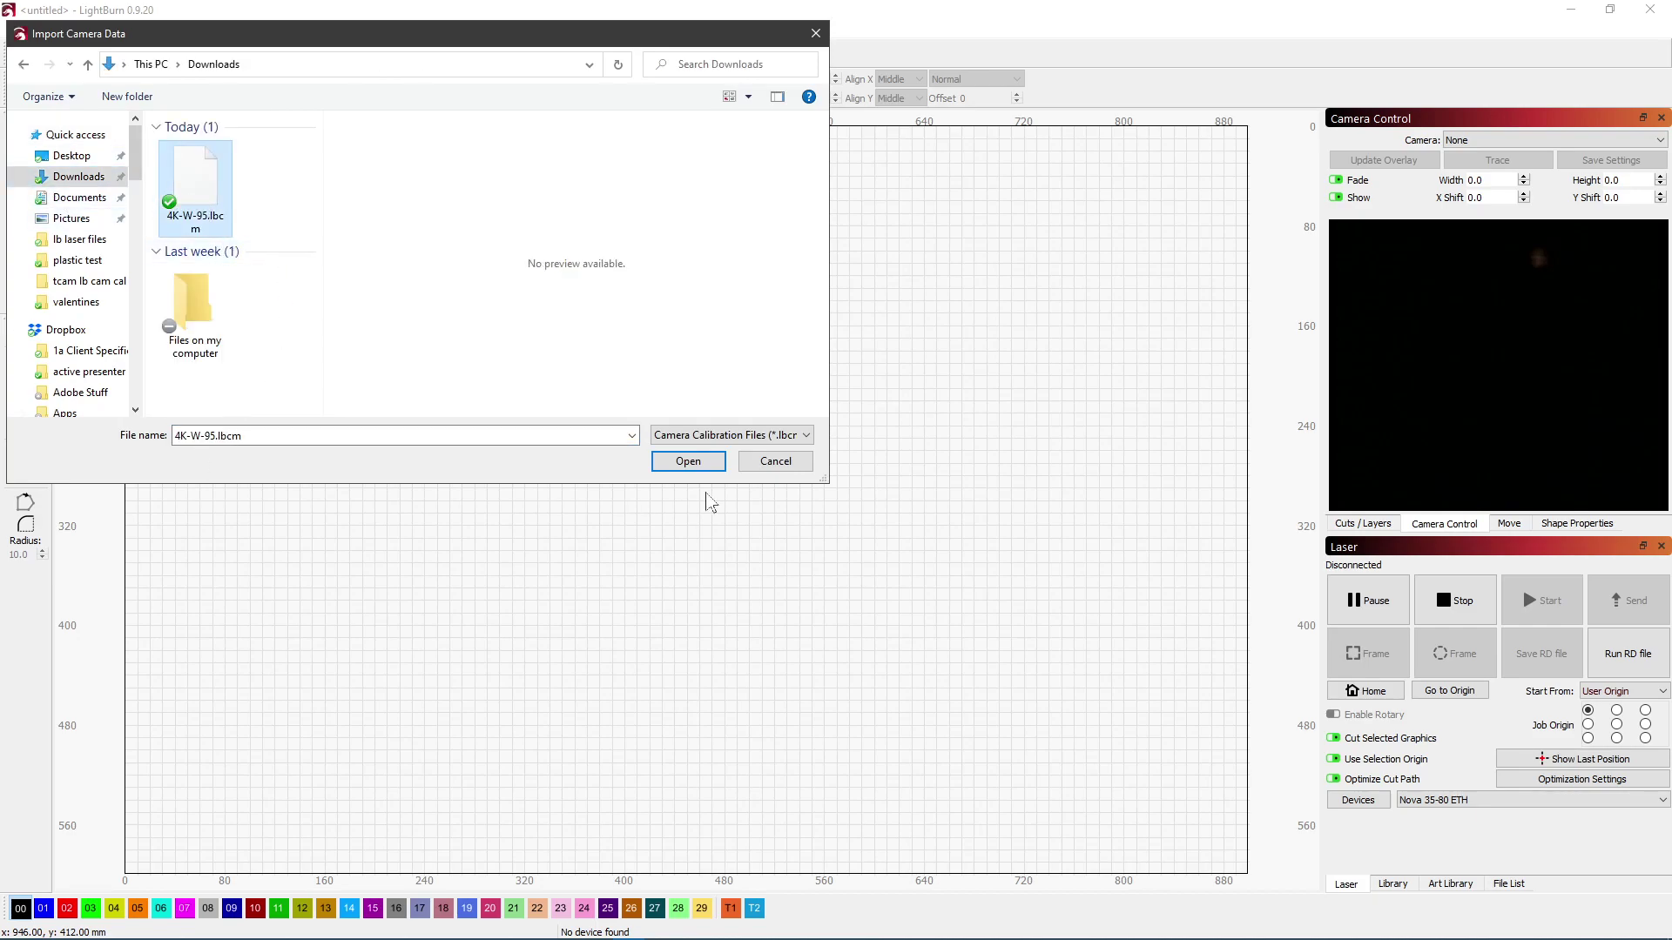
pyautogui.click(686, 463)
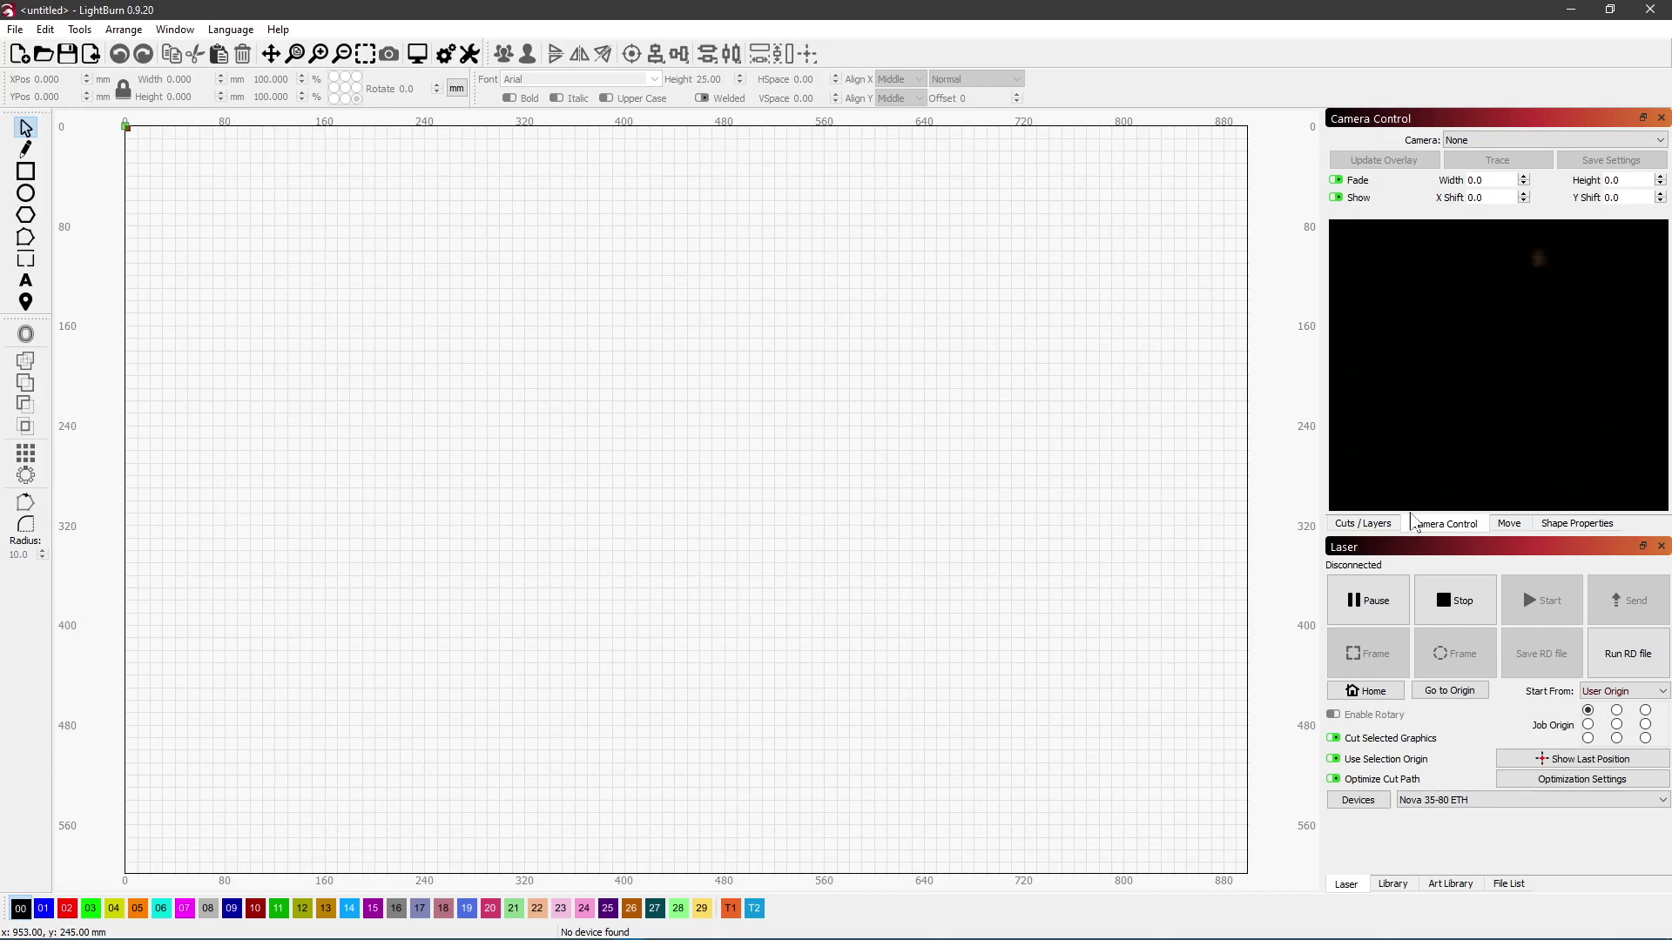
pyautogui.rightClick(1449, 355)
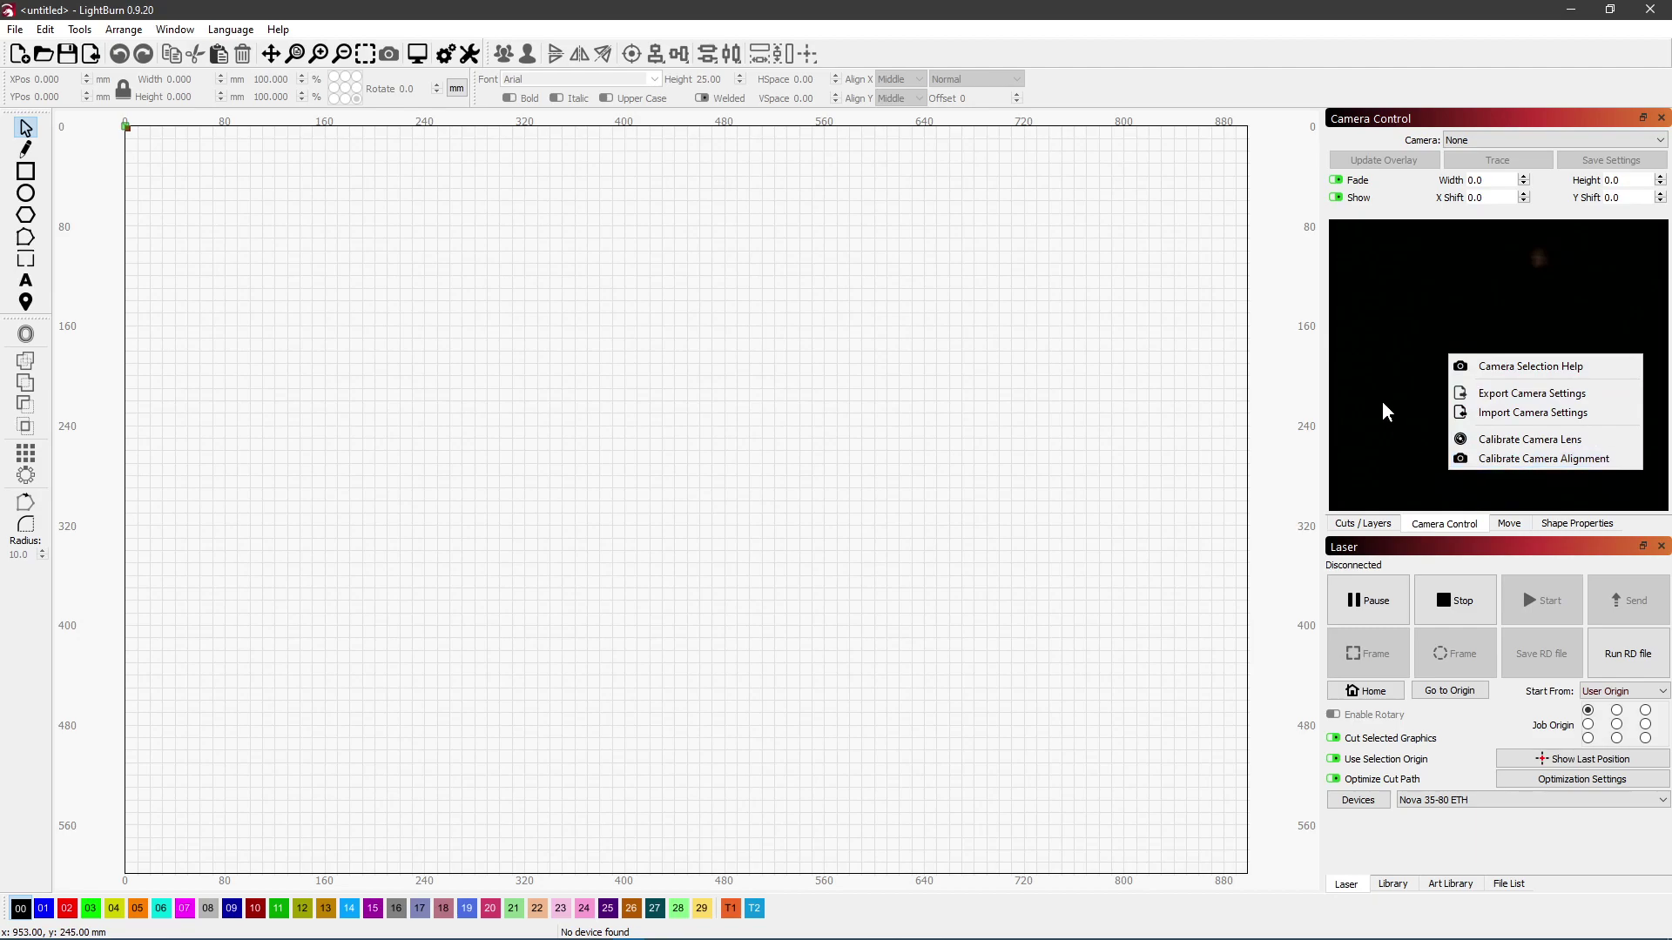
pyautogui.click(1514, 468)
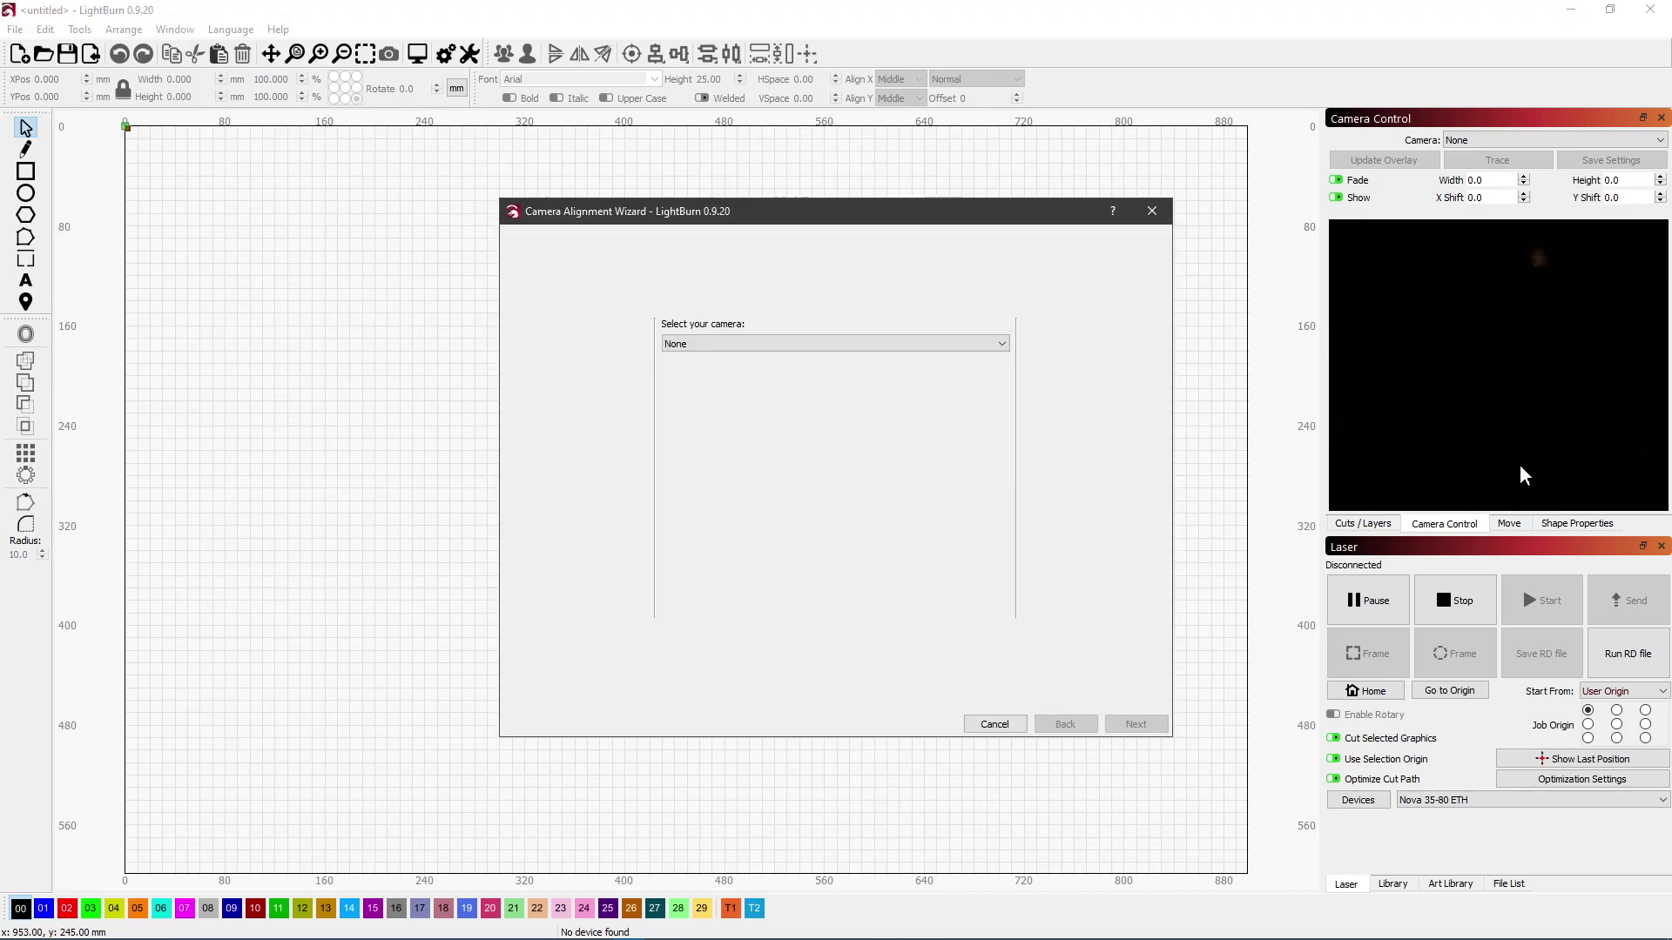
pyautogui.click(688, 344)
pyautogui.click(684, 373)
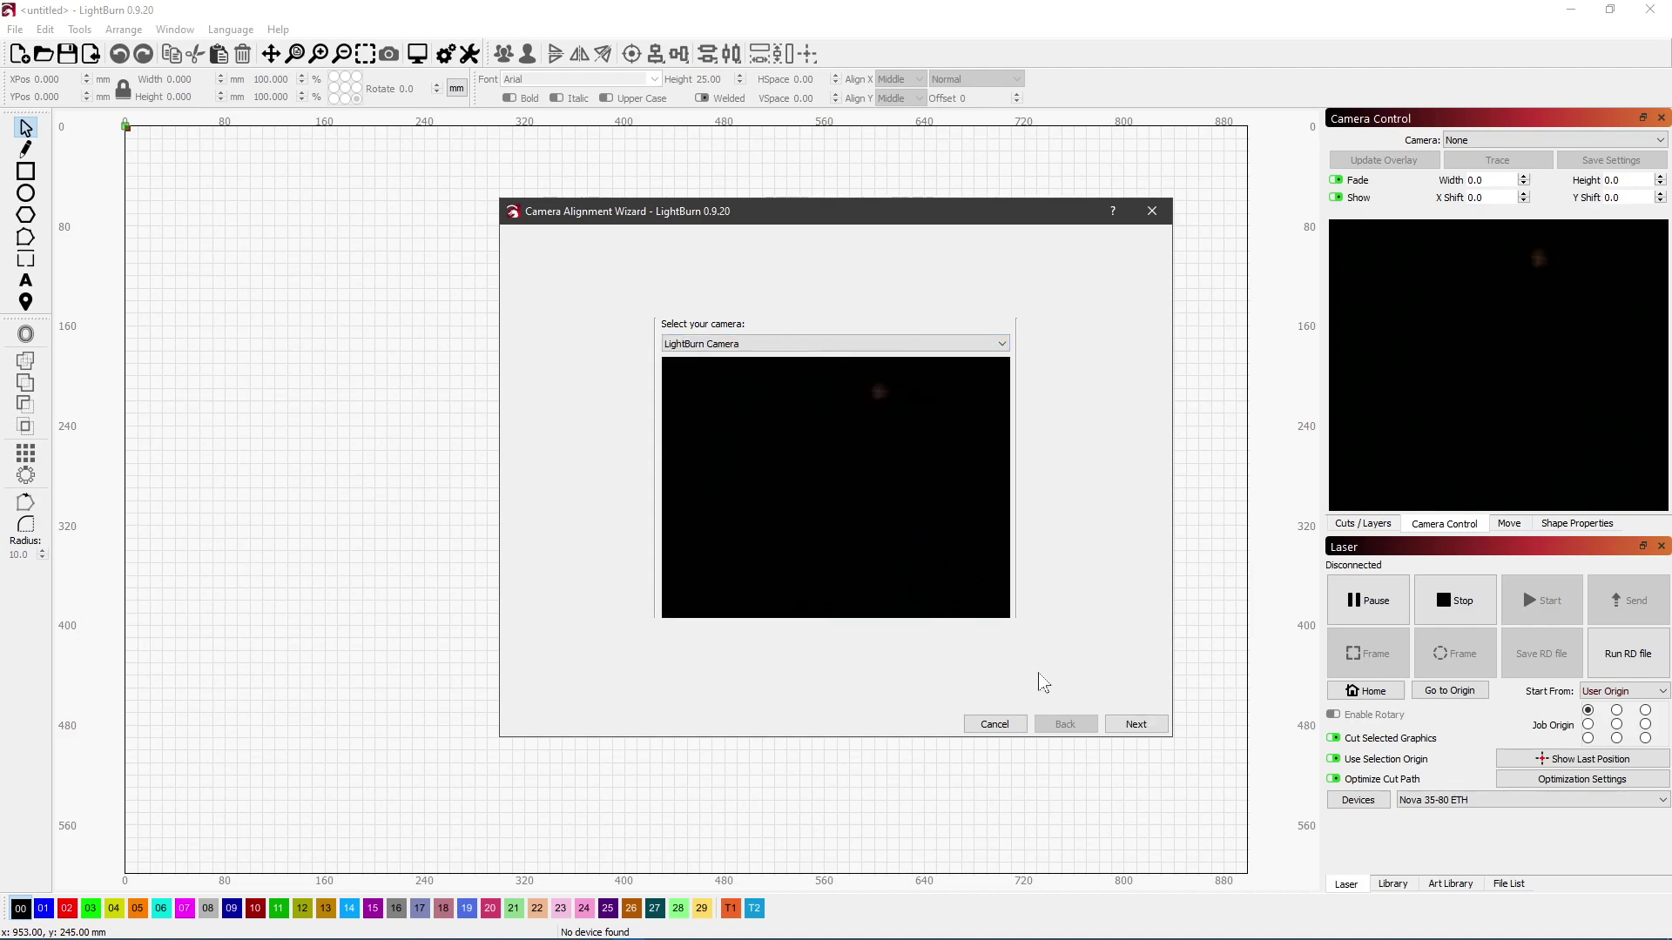
pyautogui.click(1137, 724)
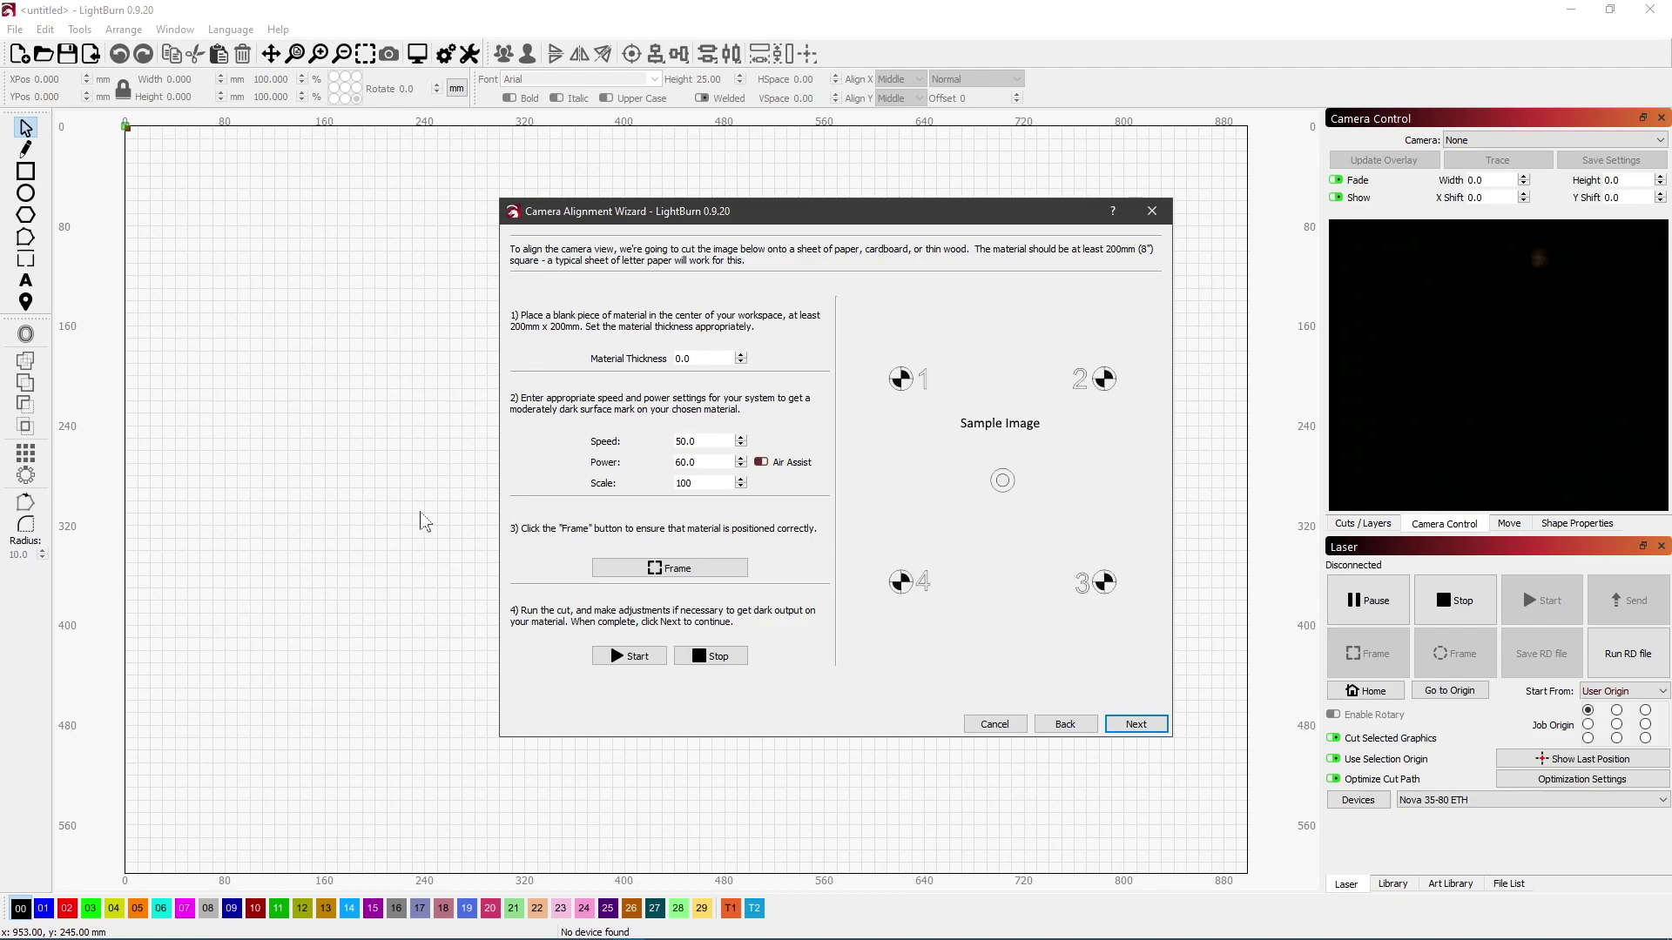
pyautogui.press('Tab')
pyautogui.press('Tab')
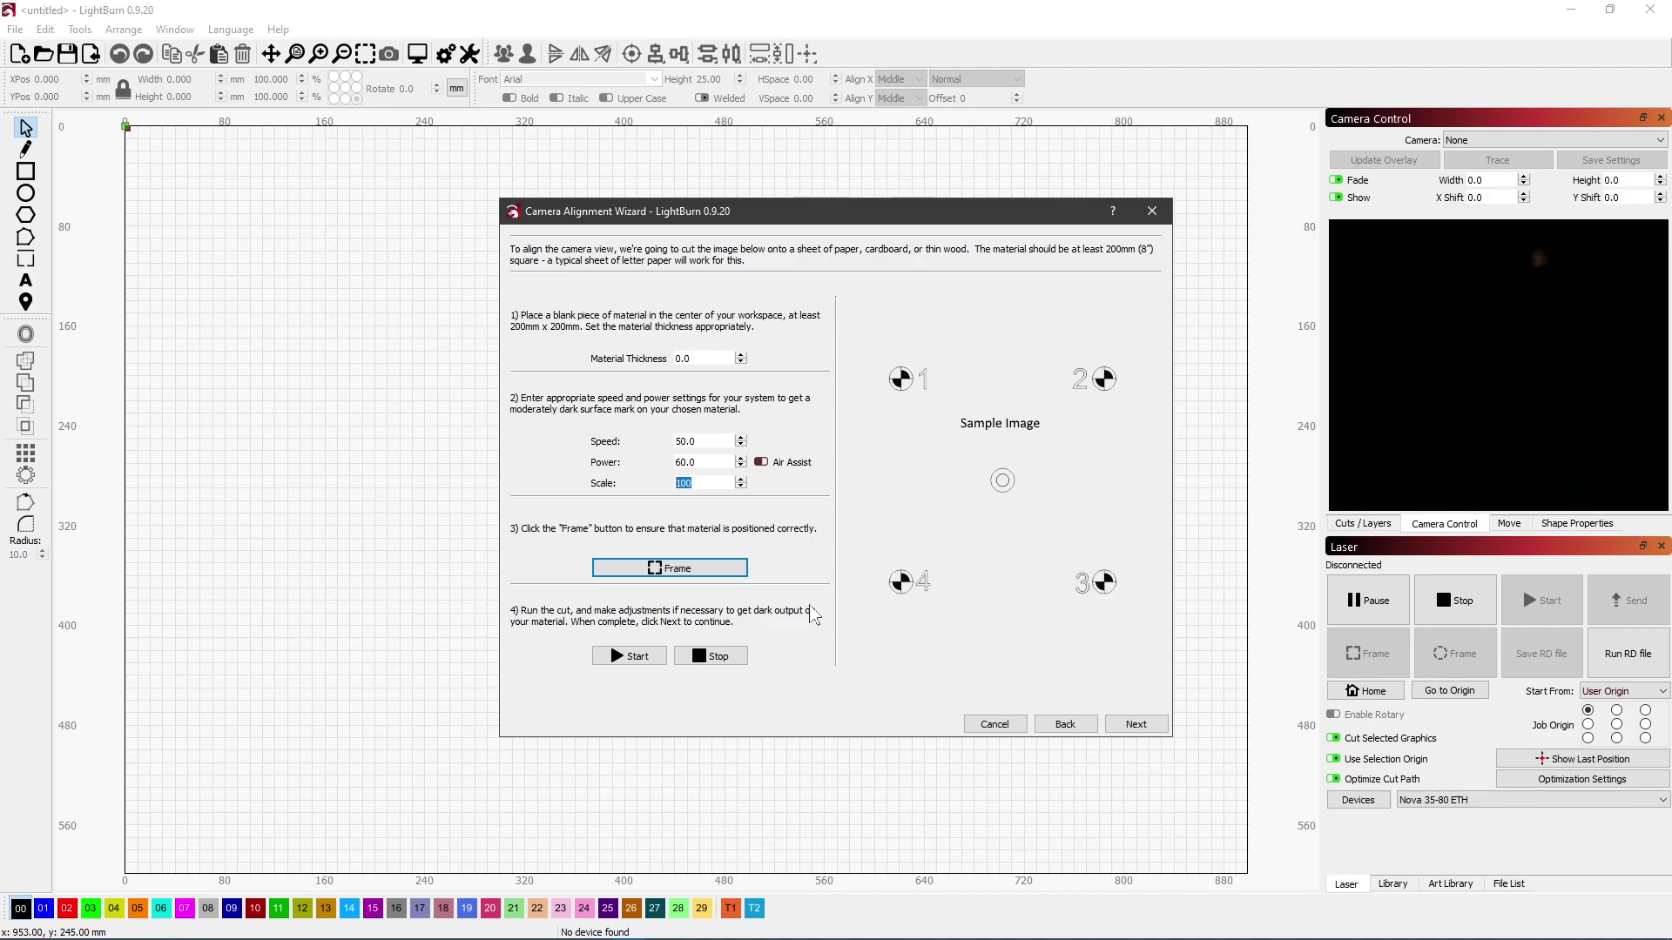
pyautogui.click(666, 571)
pyautogui.moveTo(756, 220); pyautogui.dragTo(1056, 371)
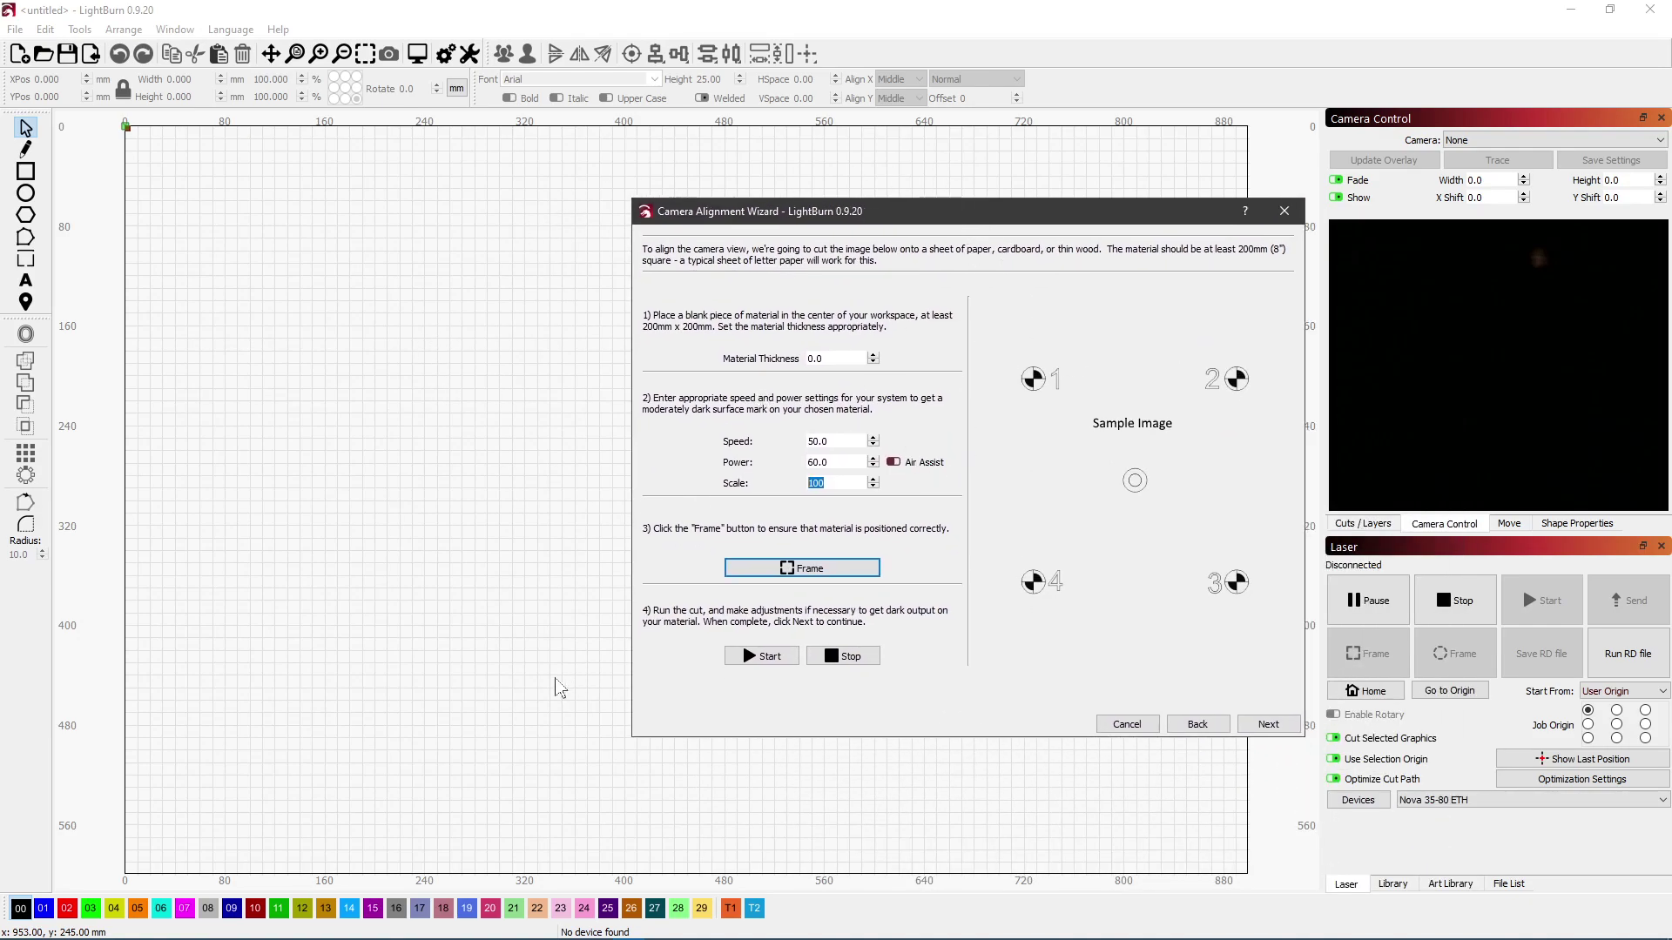
pyautogui.press('Tab')
pyautogui.click(1280, 215)
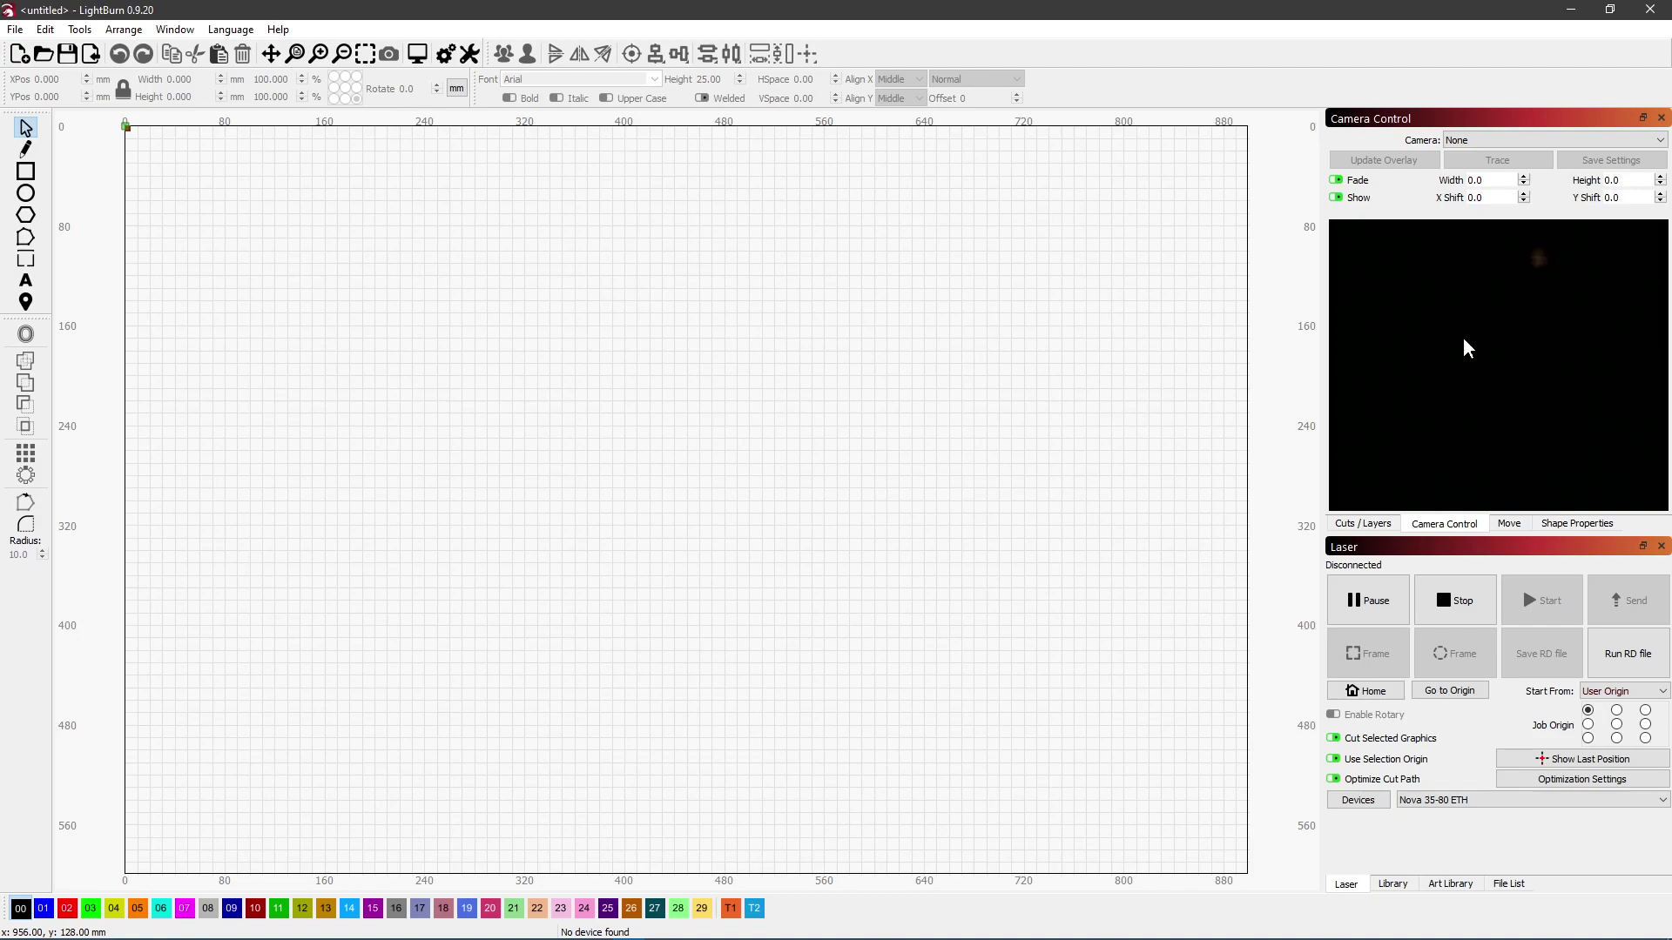
pyautogui.rightClick(1439, 357)
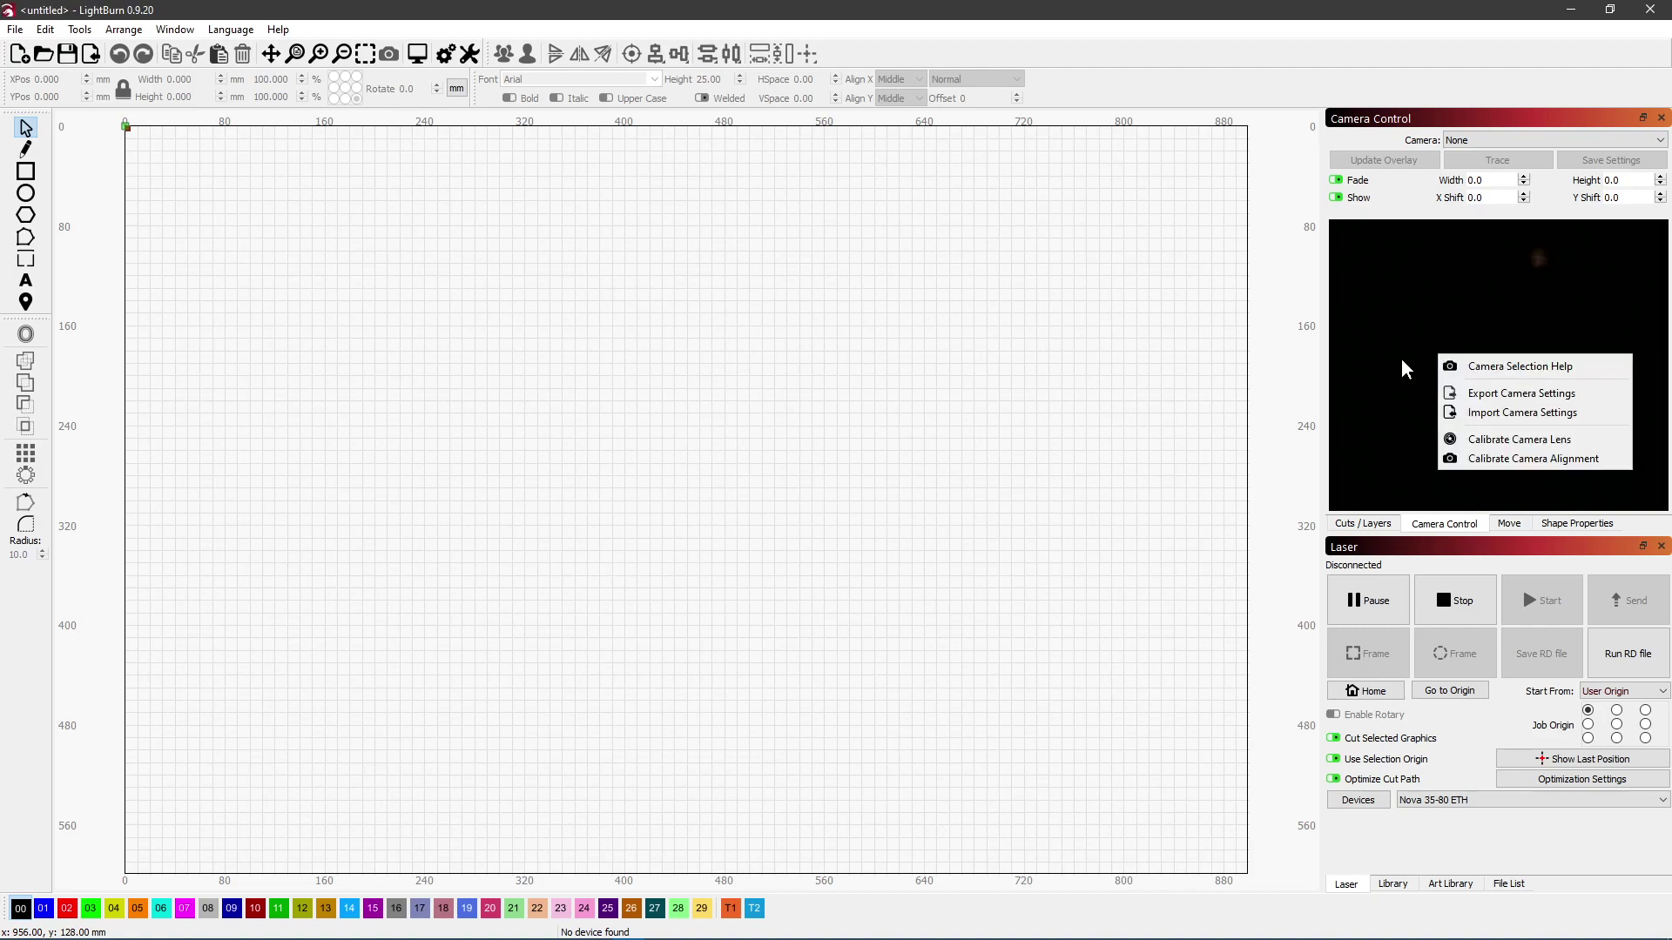
pyautogui.click(1483, 394)
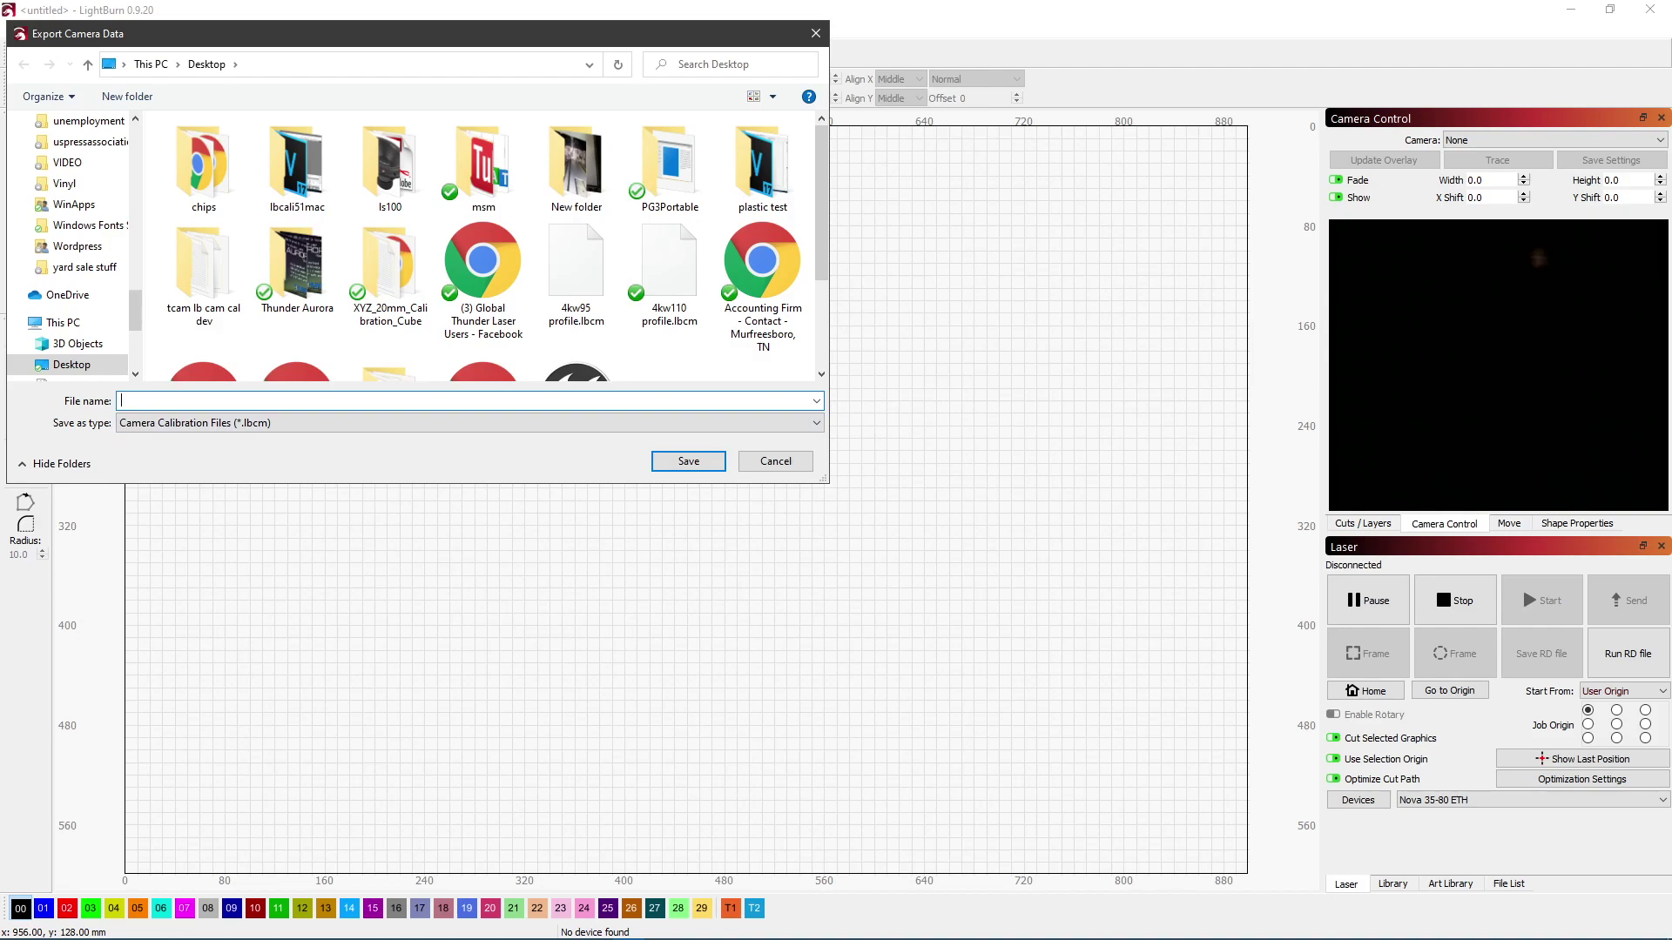
pyautogui.click(815, 35)
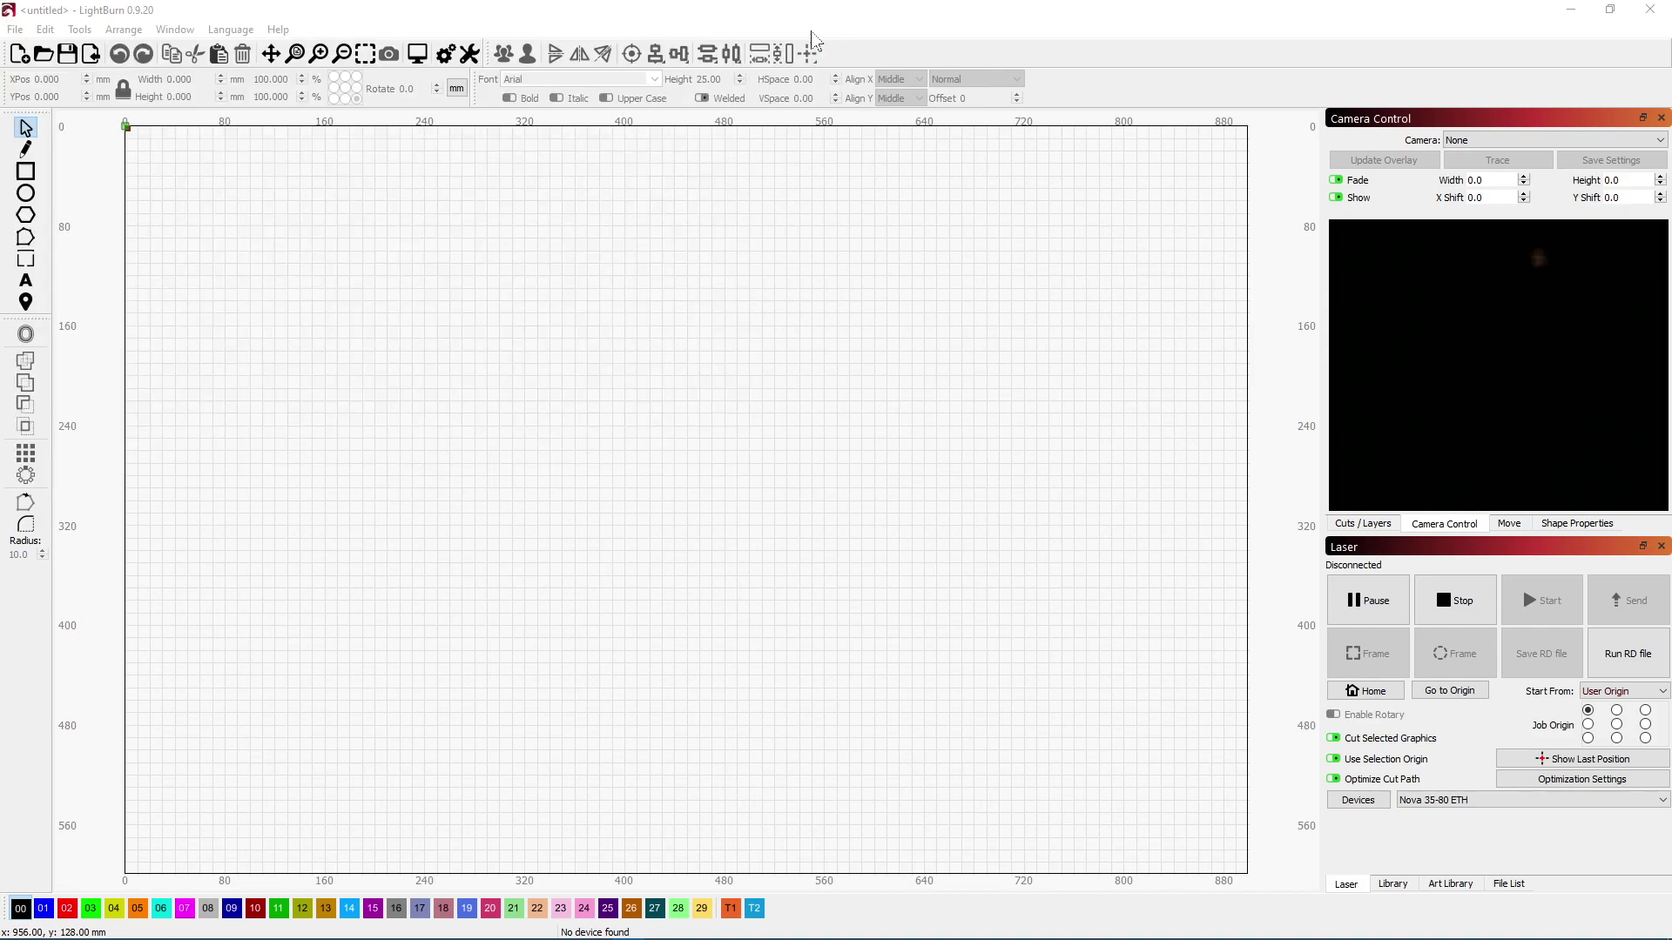